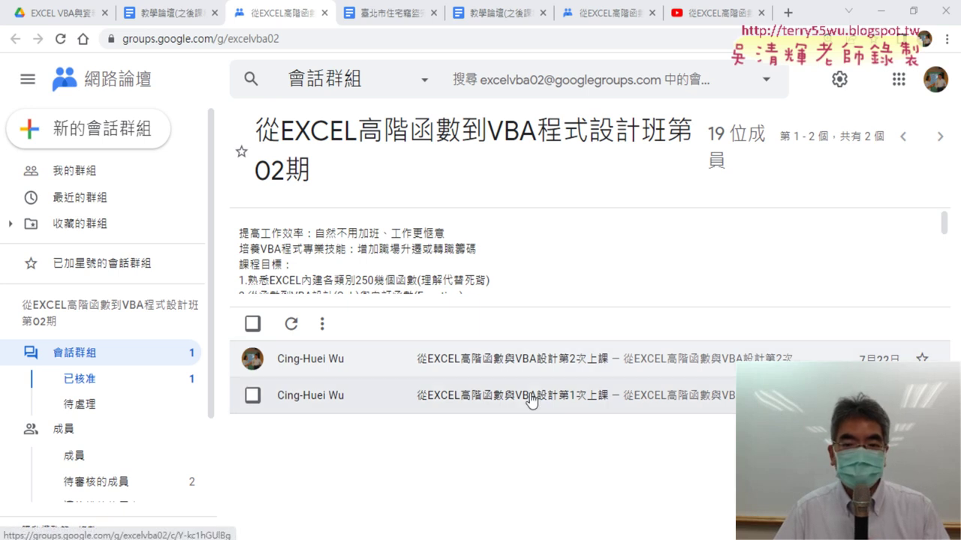
Open the 從EXCEL高階函數與VBA設計第2次上課 thread and scroll down to its course-content list.
click(540, 359)
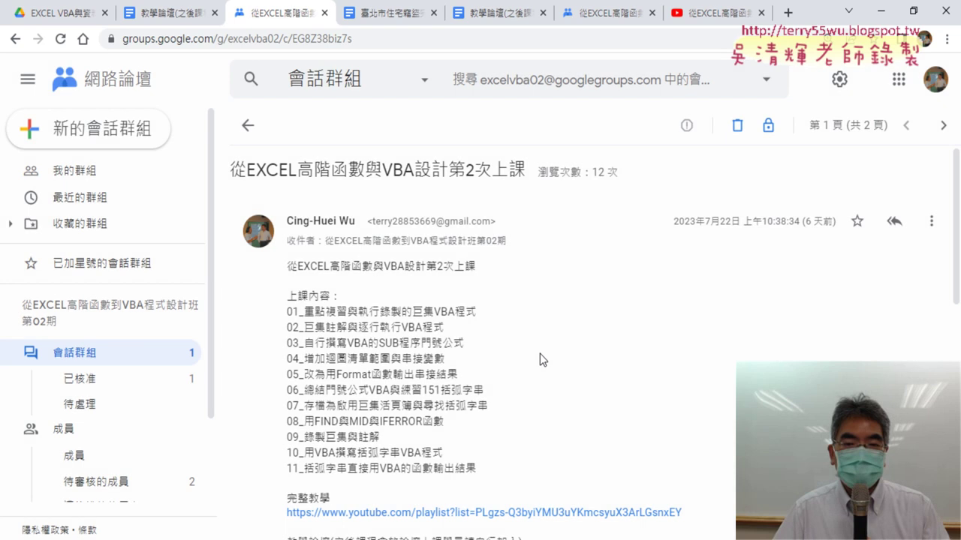
scroll(540, 354, down, 1)
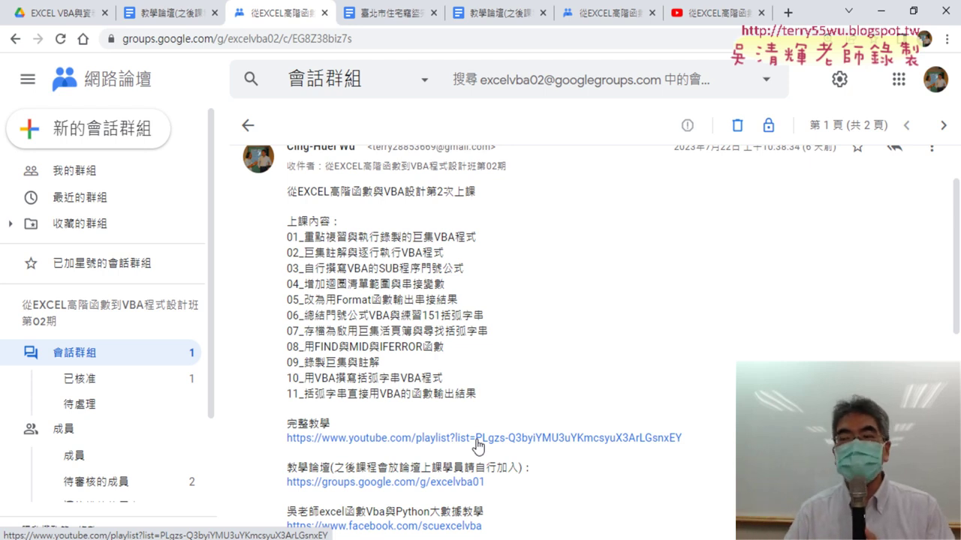
Highlight the eleven course-content lines, then the 練習151括弧字串 exercise on line 06.
click(482, 395)
drag(482, 395, 288, 236)
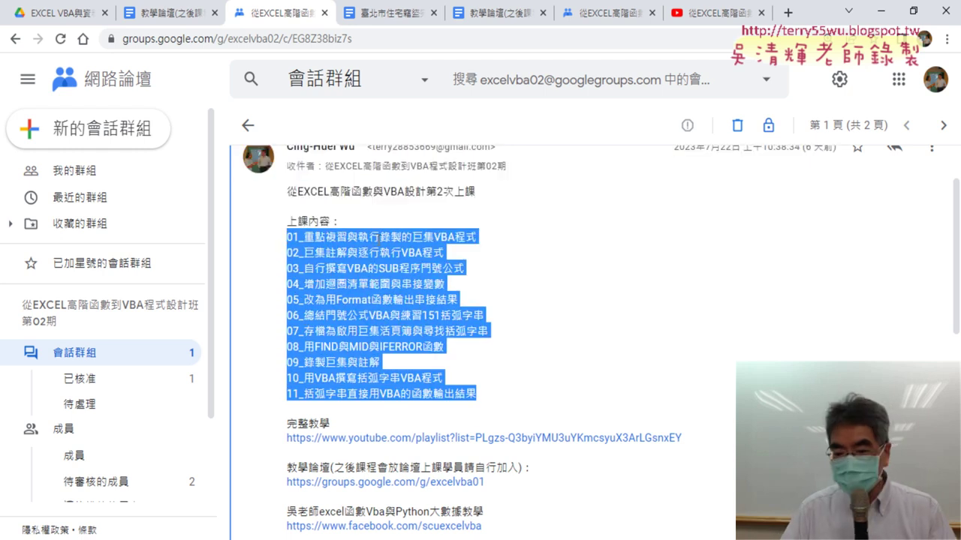
scroll(379, 241, up, 1)
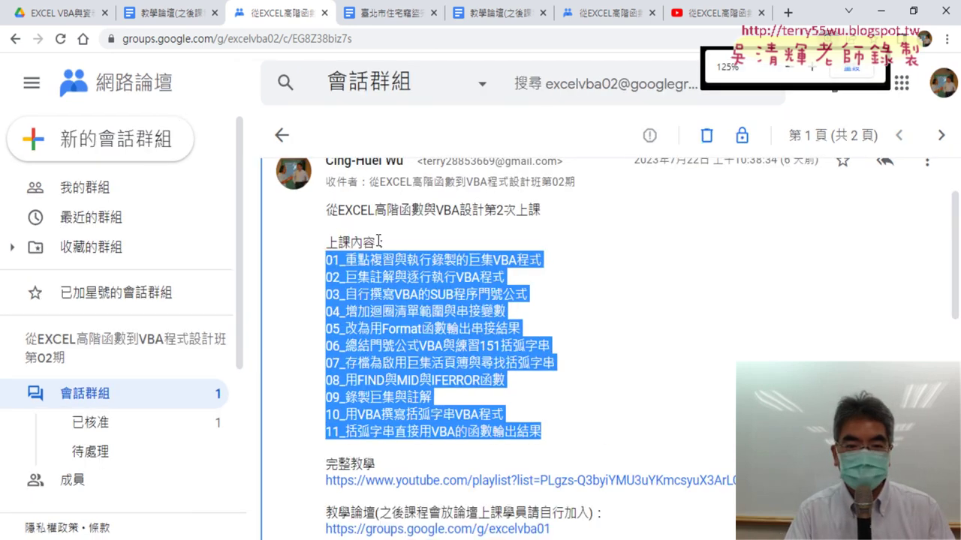
click(601, 406)
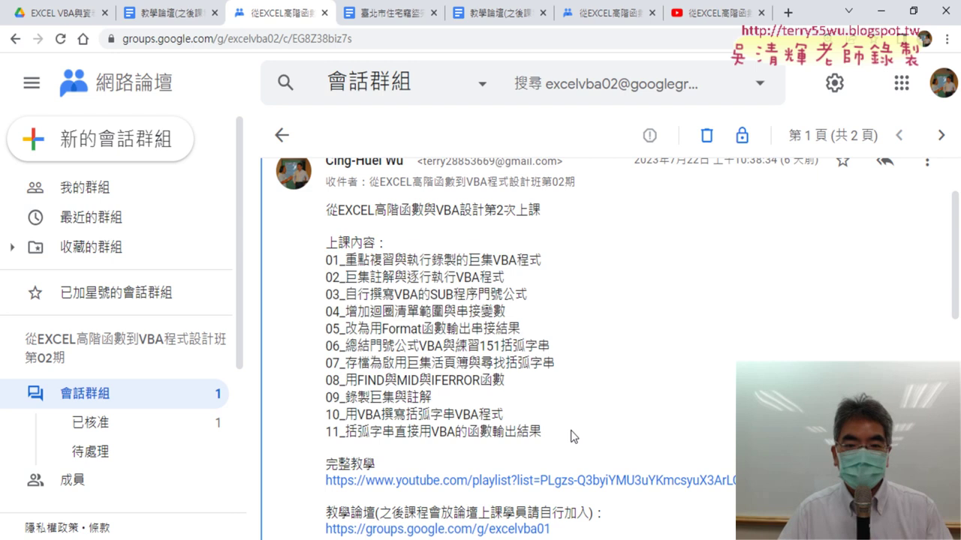
drag(570, 435, 328, 256)
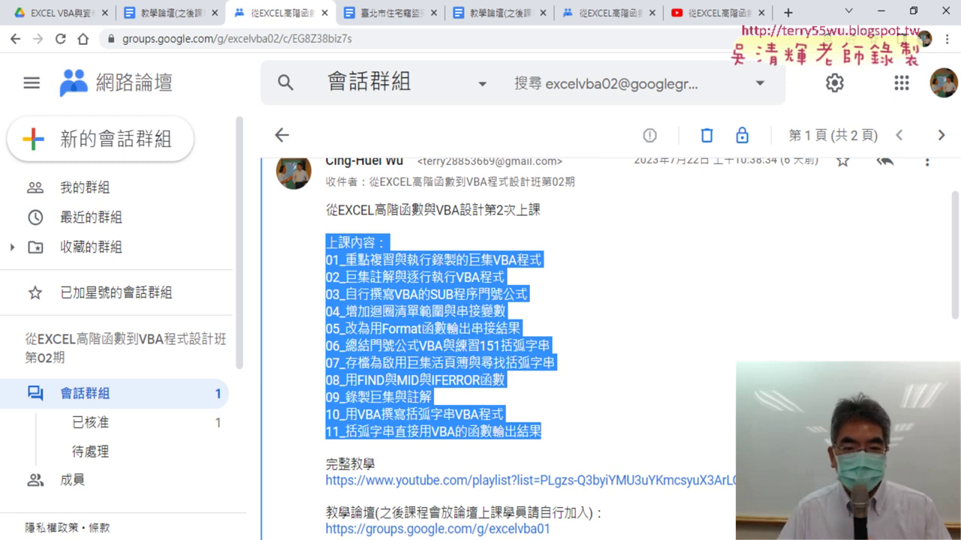
click(546, 400)
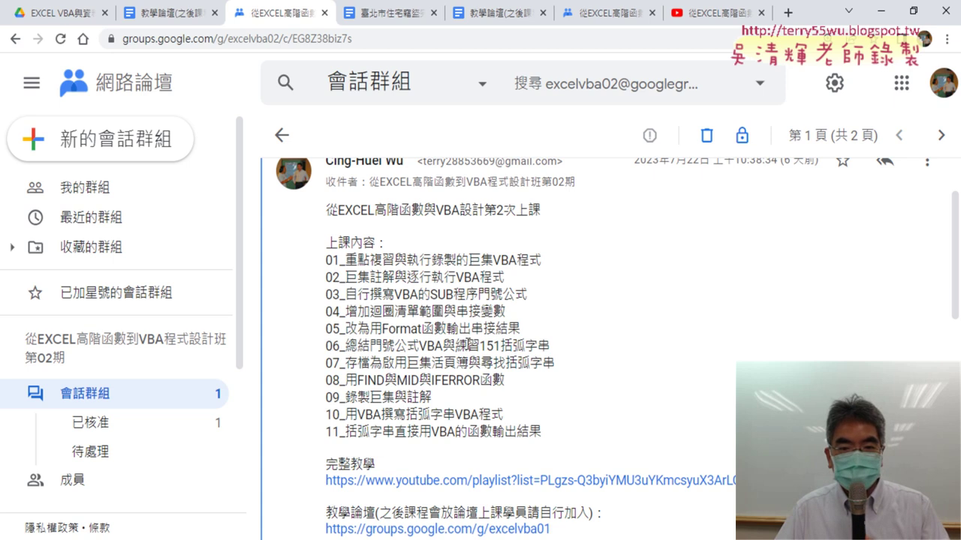
drag(456, 346, 550, 347)
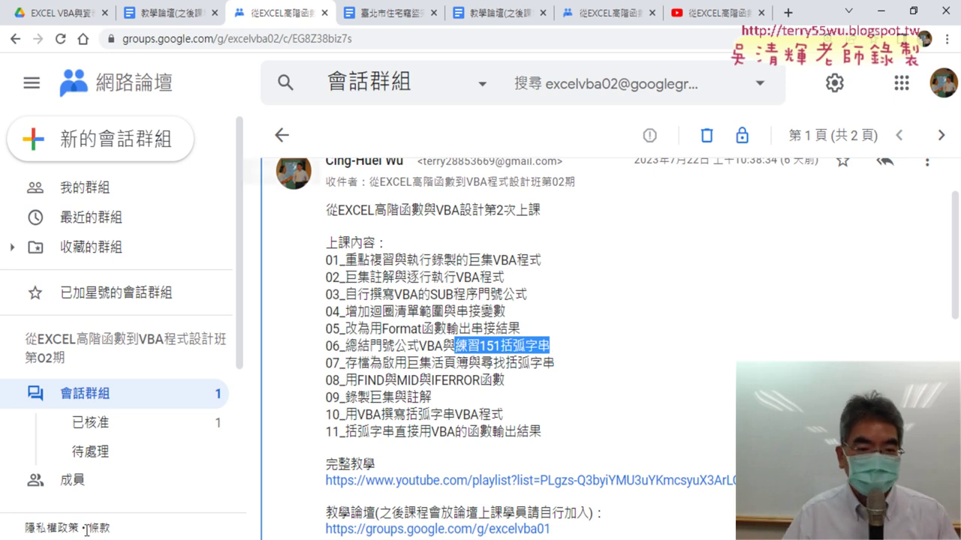
In the 01文字與資料函數 folder, select the 151擷取括弧中字串 .xlsm and .xlsx workbooks in turn.
key(alt+Tab)
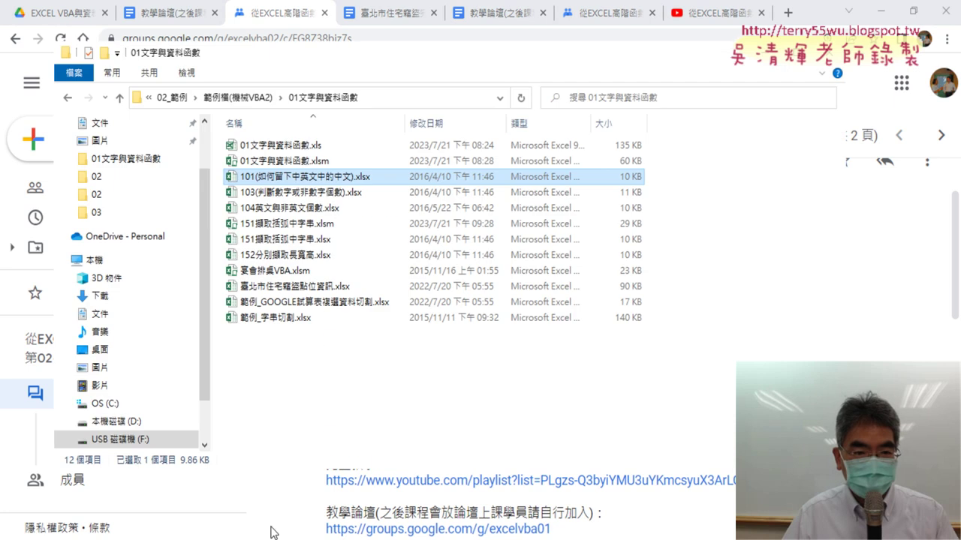
click(295, 228)
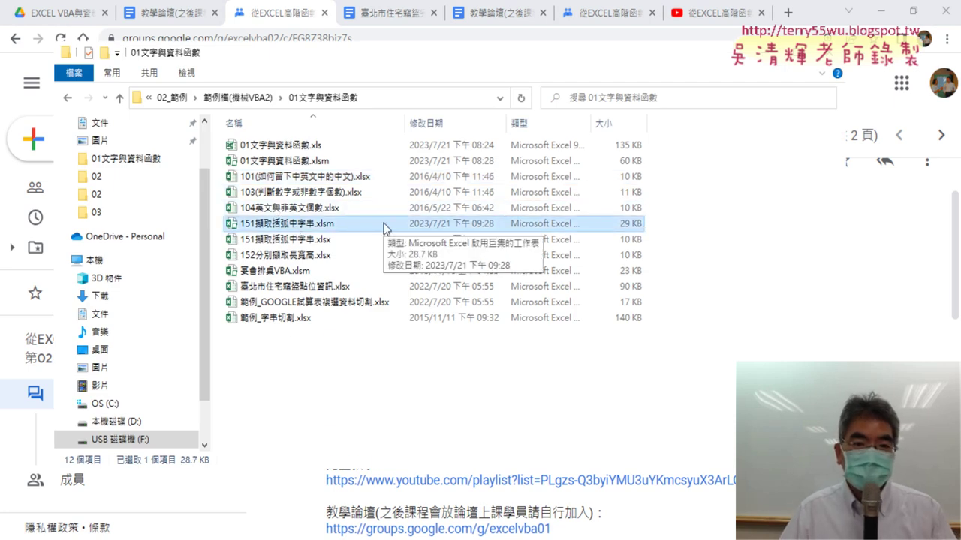
click(355, 245)
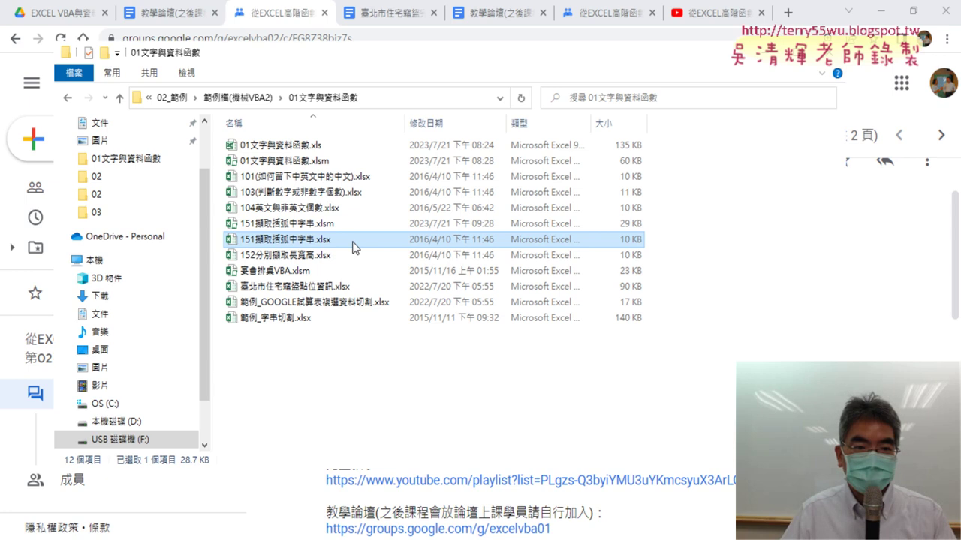
click(353, 225)
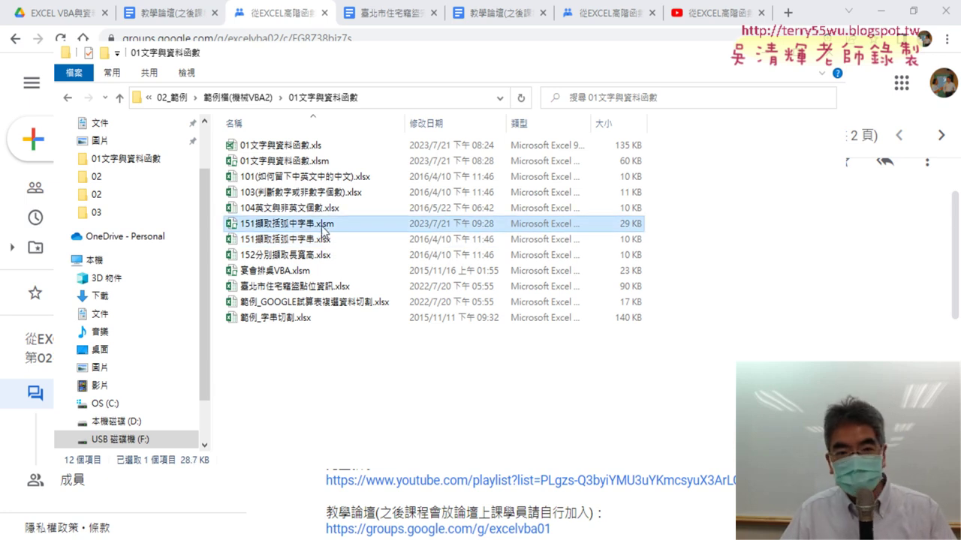
Turn off File name extensions and circle the View options and that checkbox in red.
click(188, 73)
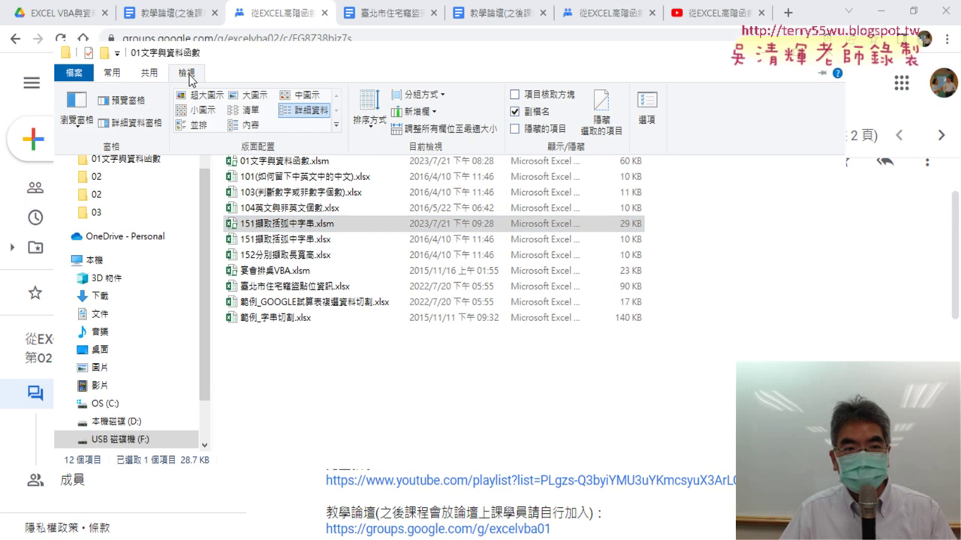
click(514, 113)
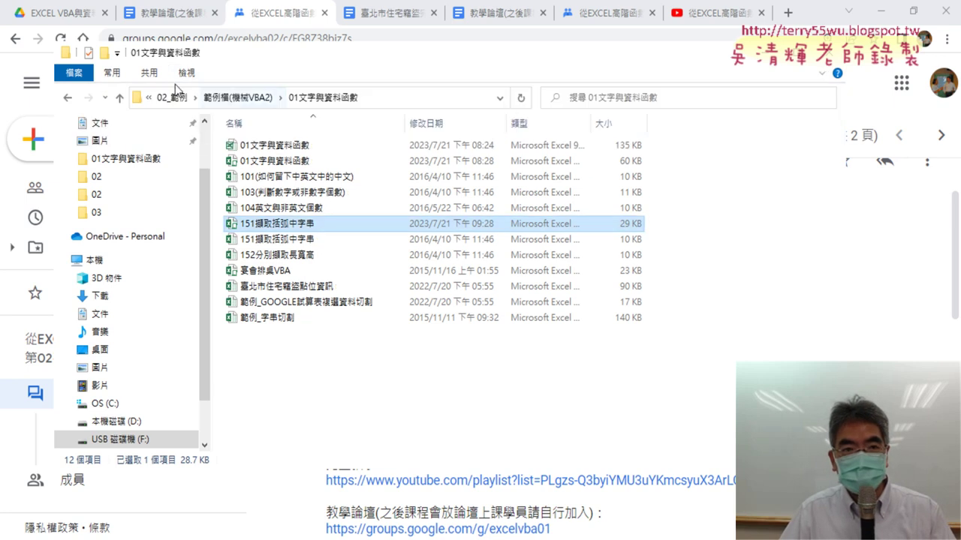
click(186, 73)
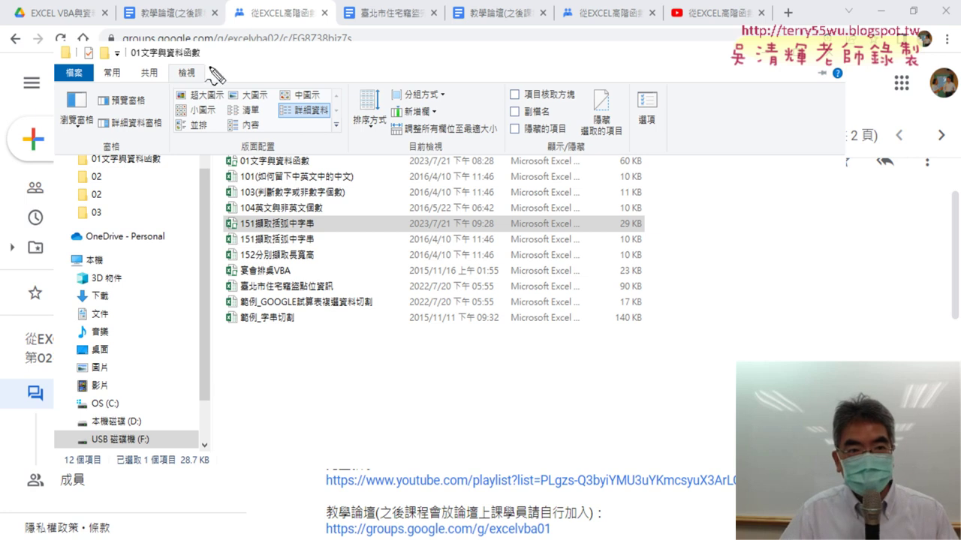
drag(153, 74, 194, 81)
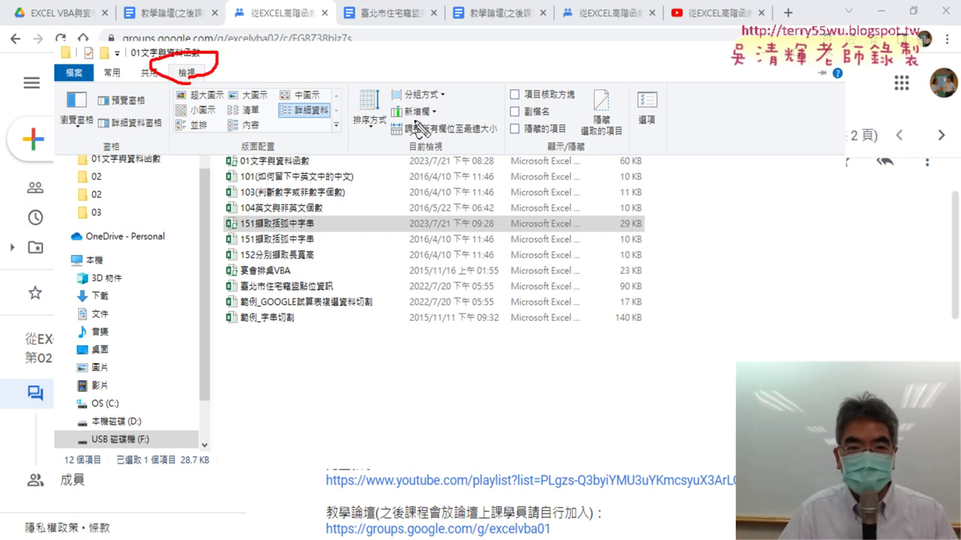
mouse_move(551, 131)
mouse_down()
mouse_move(558, 124)
mouse_move(530, 102)
mouse_up()
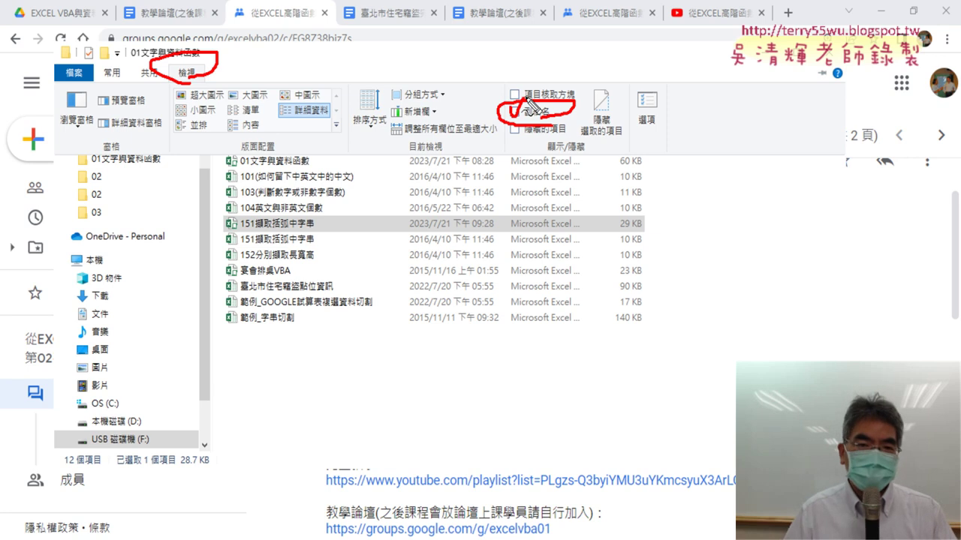
click(525, 97)
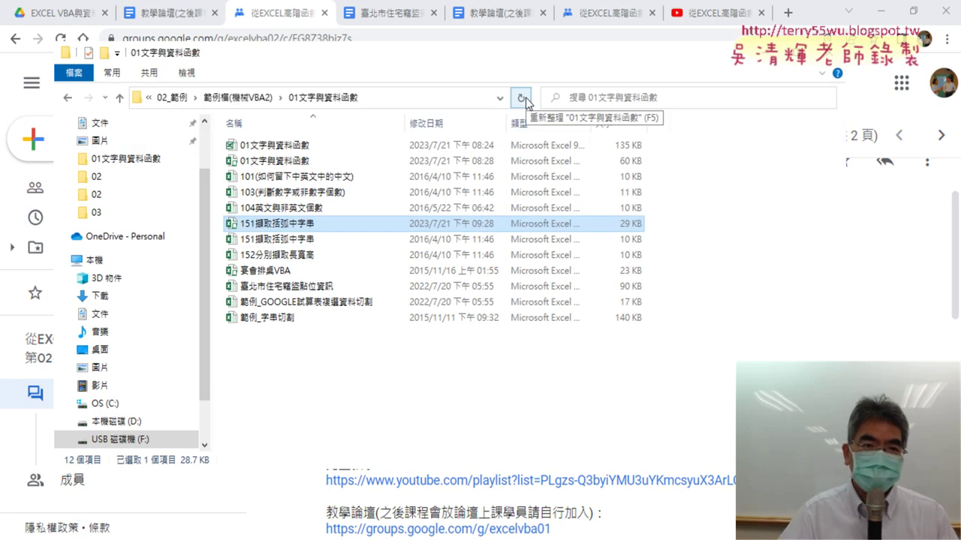
click(181, 73)
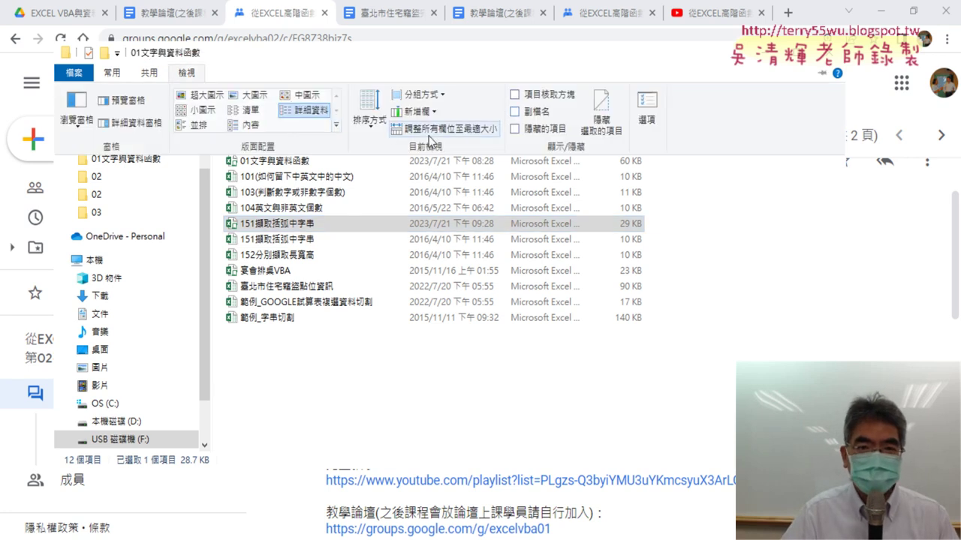
Show extensions again and compare the 29 KB 151擷取括弧中字串.xlsm with the 10 KB .xlsx.
click(515, 112)
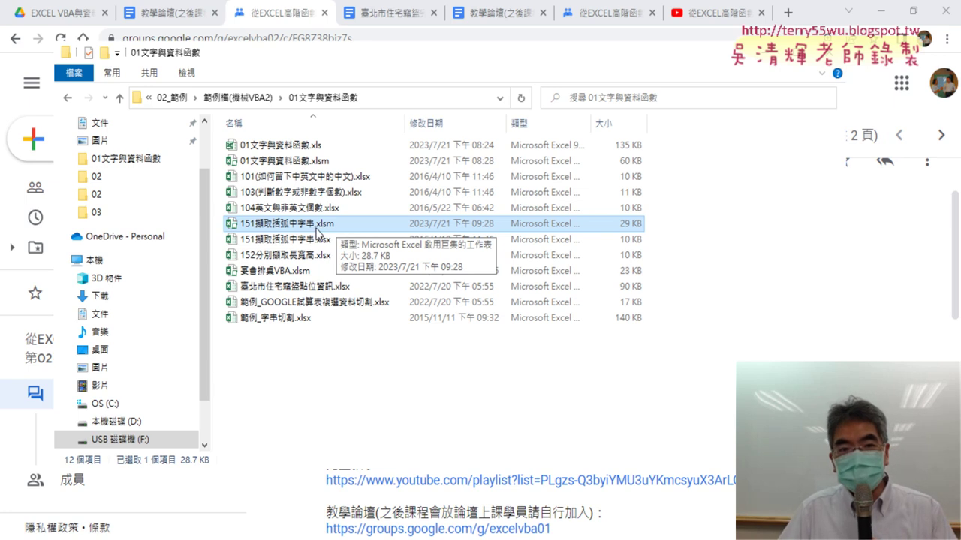
click(334, 240)
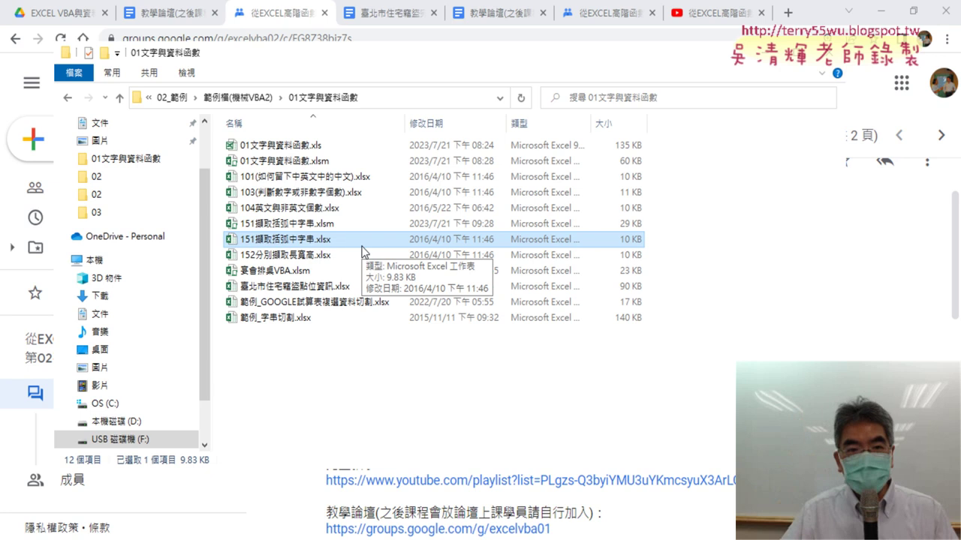
click(377, 225)
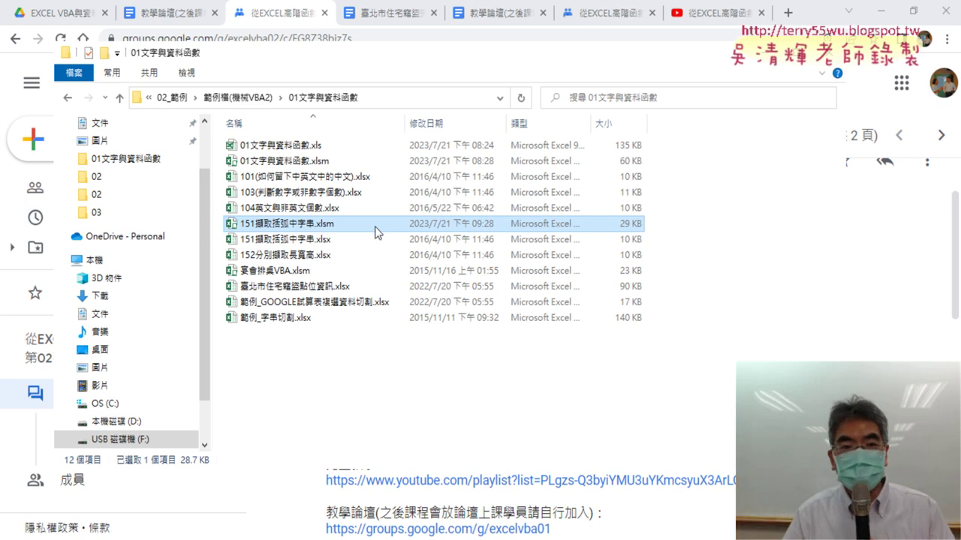
click(374, 246)
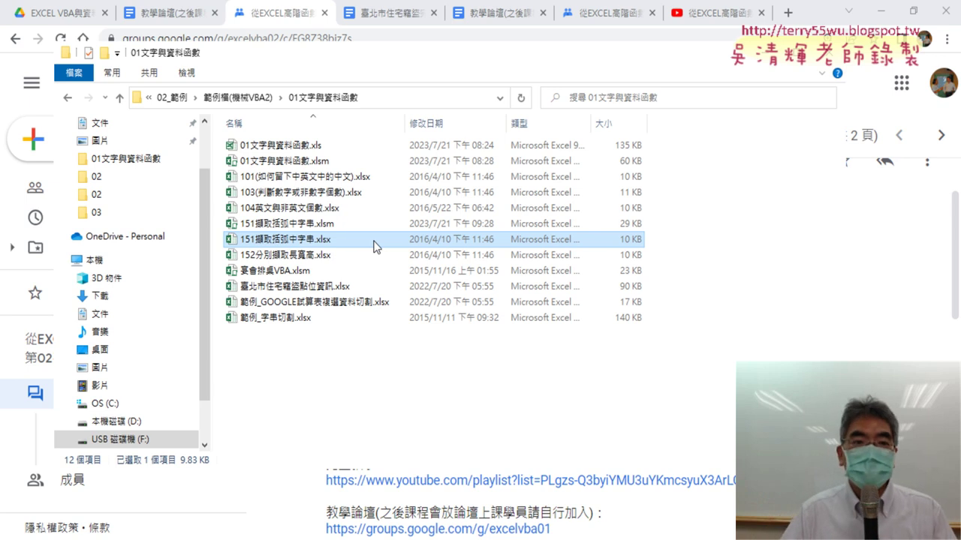
click(366, 223)
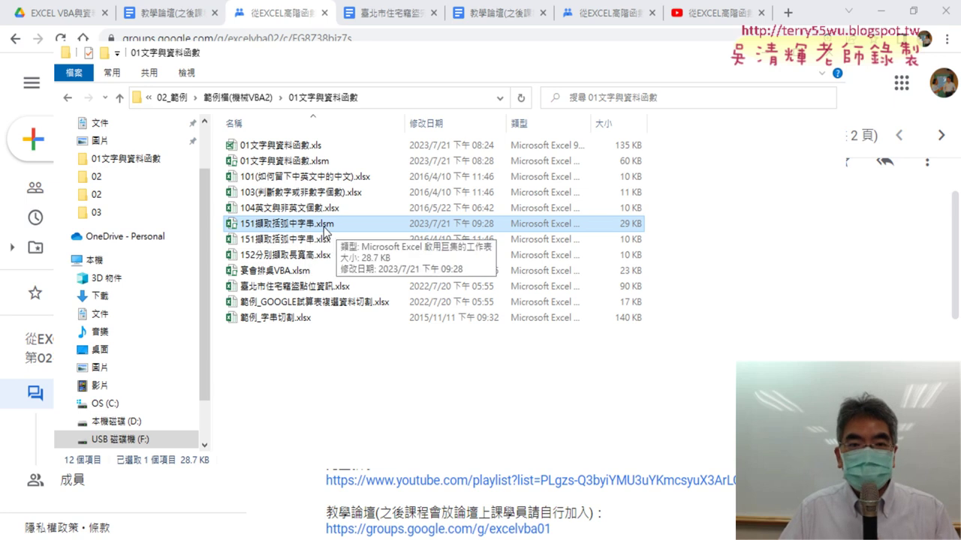
Switch to Large icons, circle the .xlsm file's icon, name and warning badge, then clear the marks.
click(193, 73)
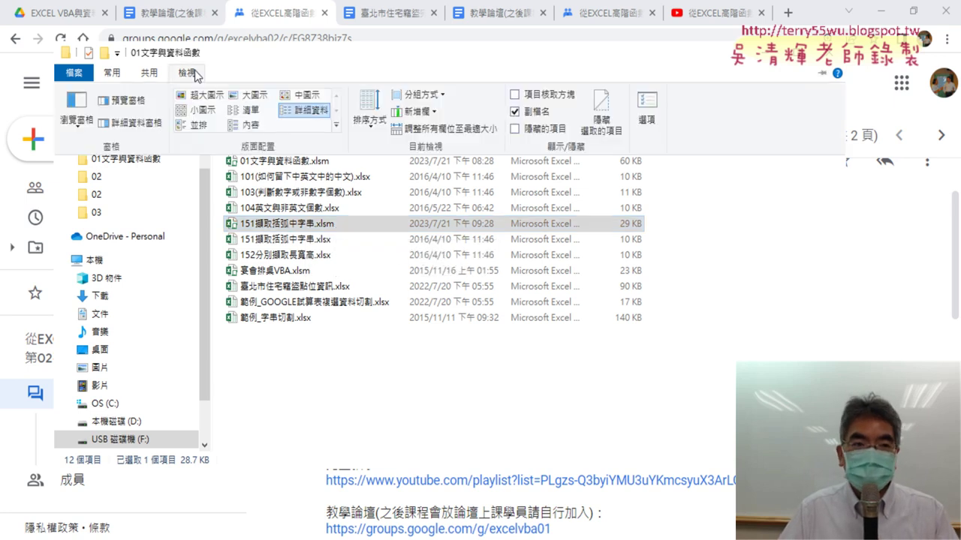
click(252, 95)
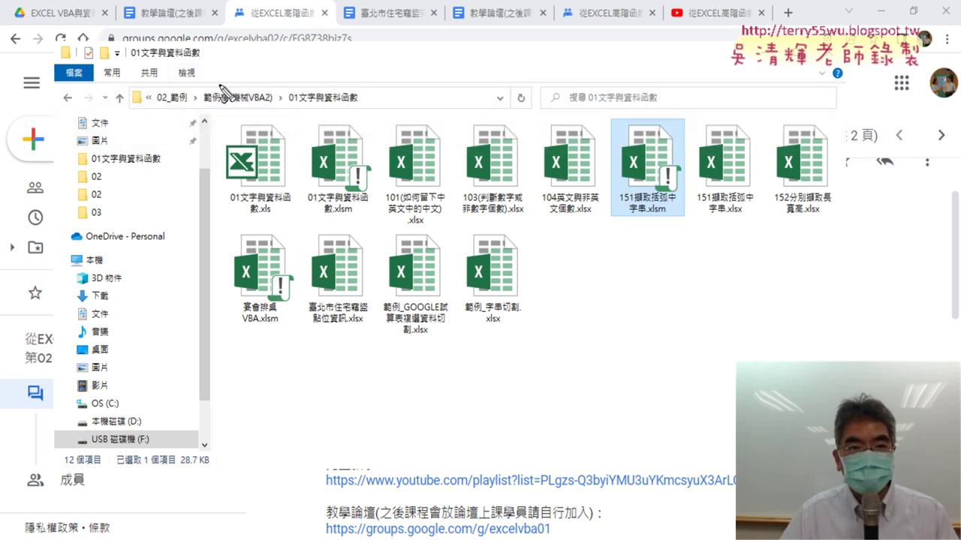
drag(217, 84, 202, 51)
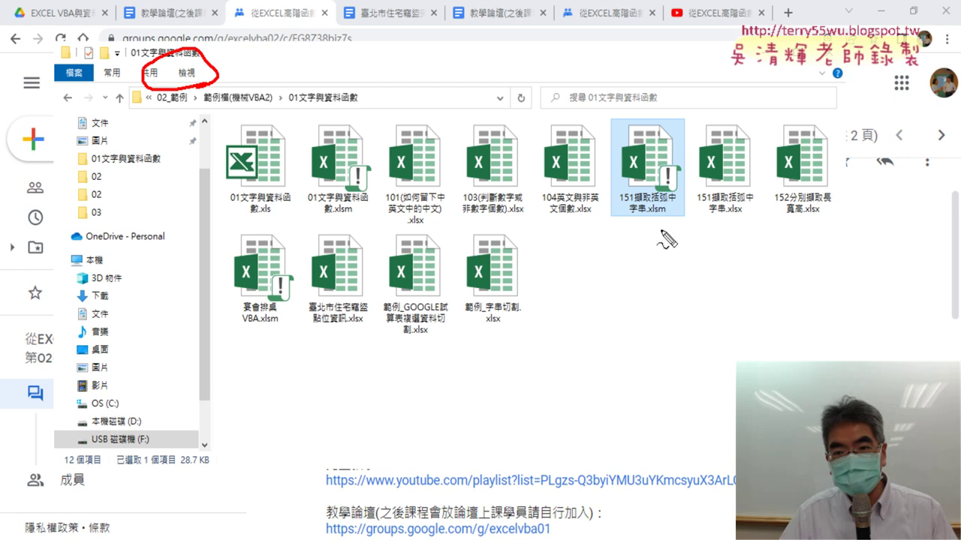
drag(660, 230, 698, 150)
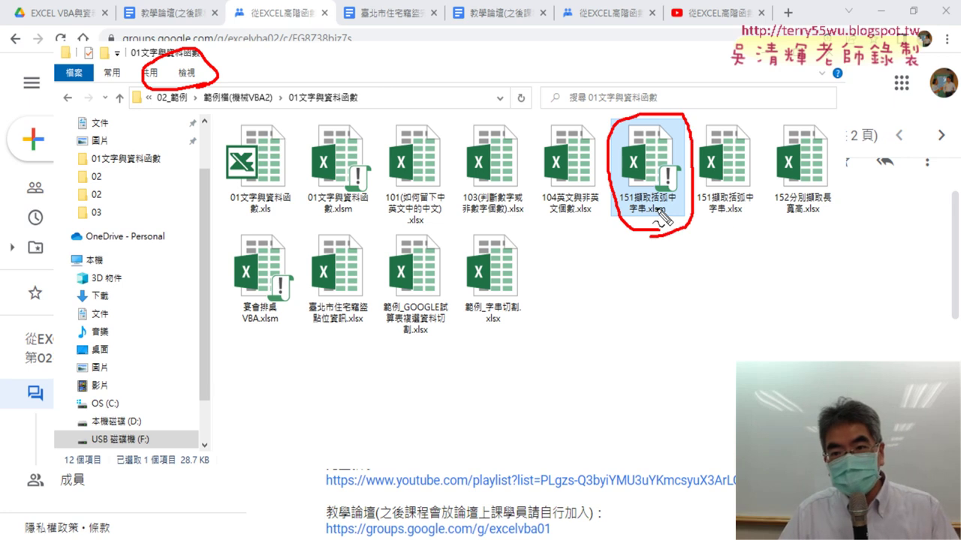
drag(644, 234, 665, 222)
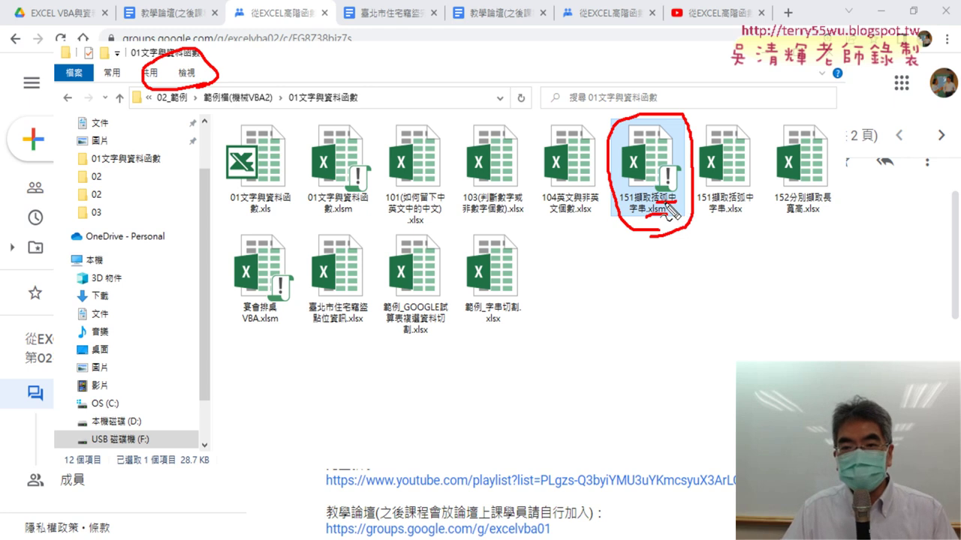
mouse_move(659, 196)
mouse_down()
mouse_move(685, 178)
mouse_move(672, 197)
mouse_up()
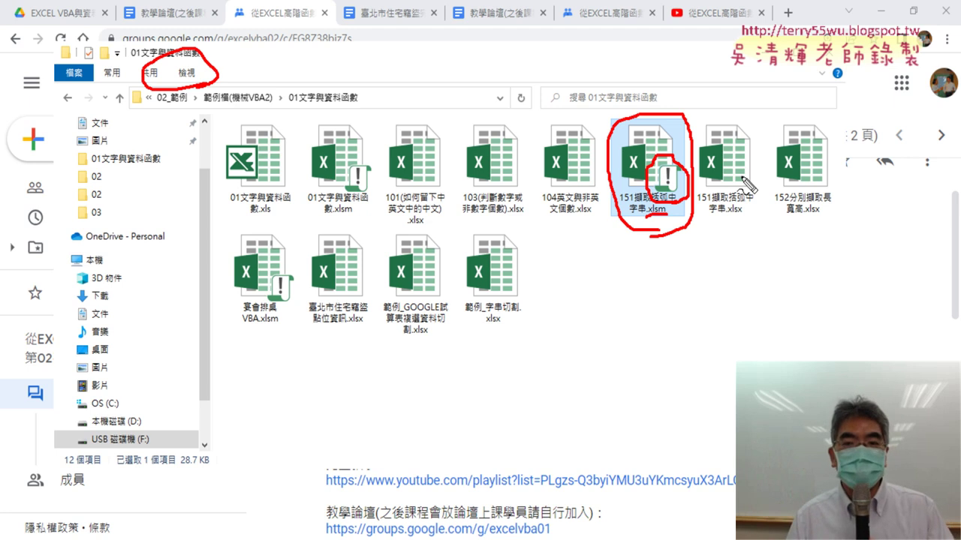
key(Escape)
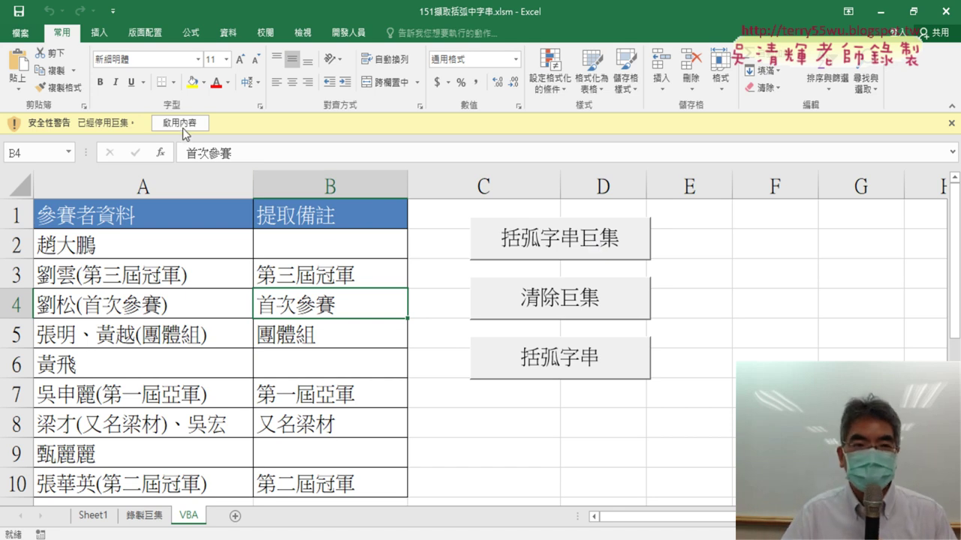
Enable the workbook's macros and go to Sheet1 with the IFERROR/MID bracket formula in B2.
click(182, 123)
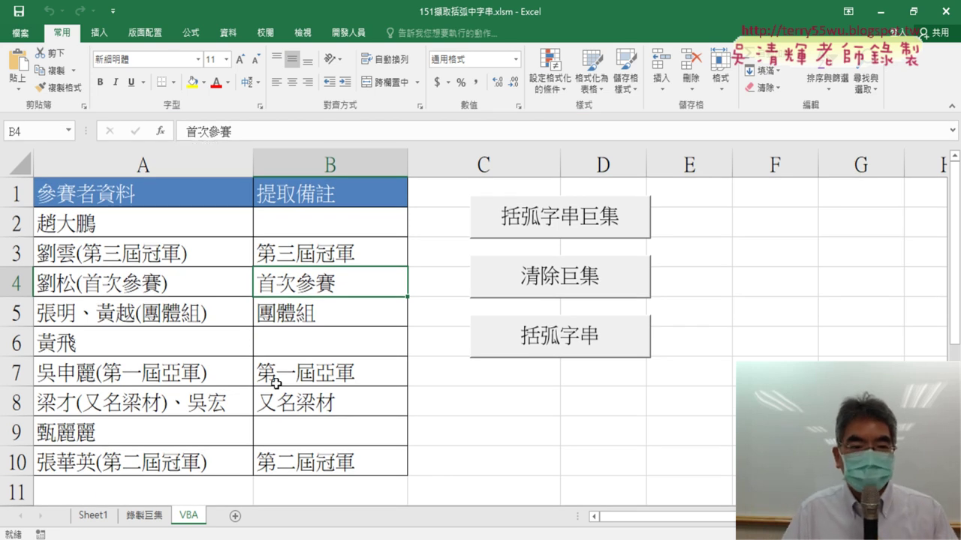
click(95, 517)
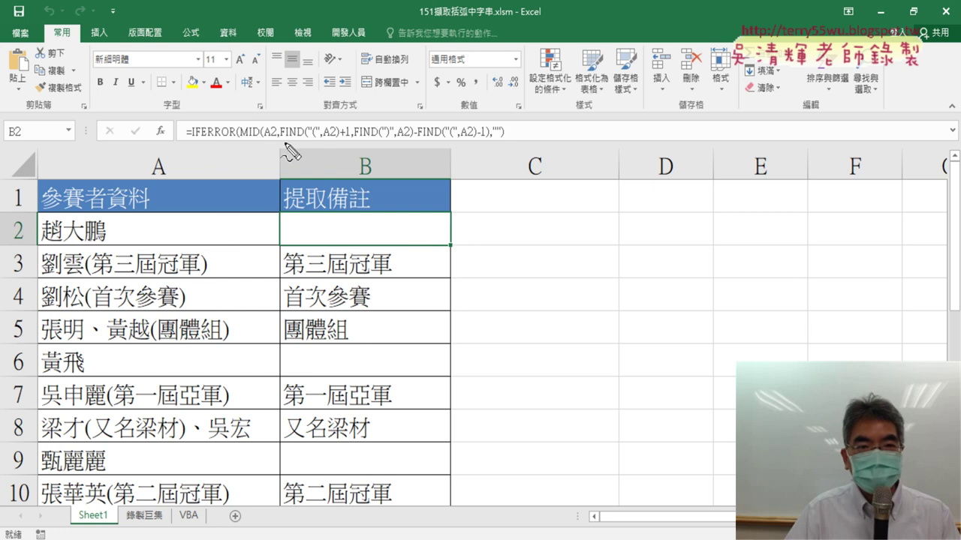
drag(282, 138, 308, 139)
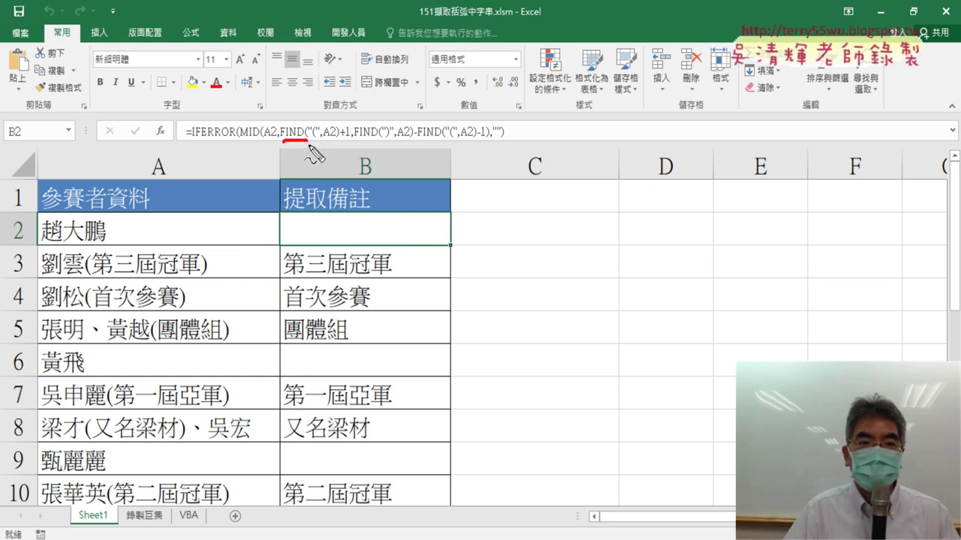
drag(241, 139, 261, 139)
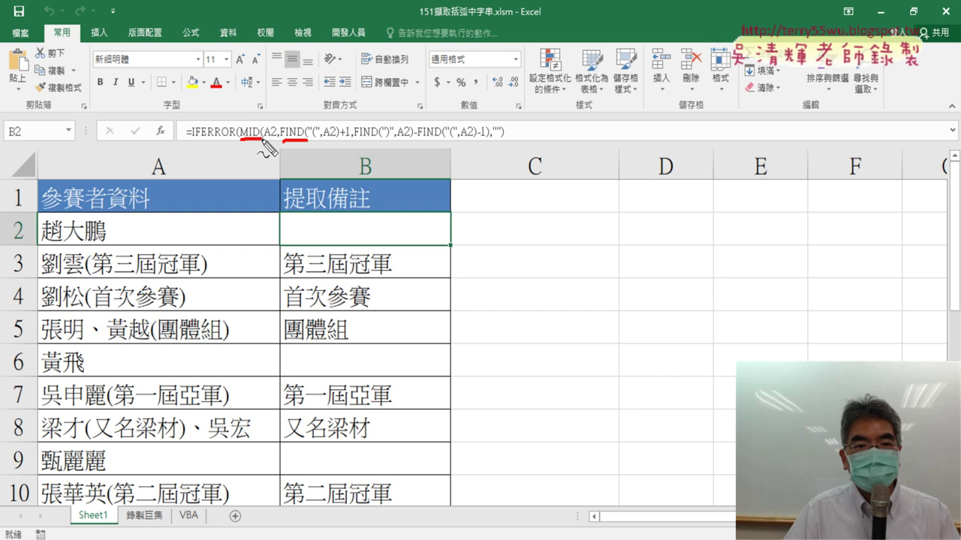
drag(189, 139, 237, 139)
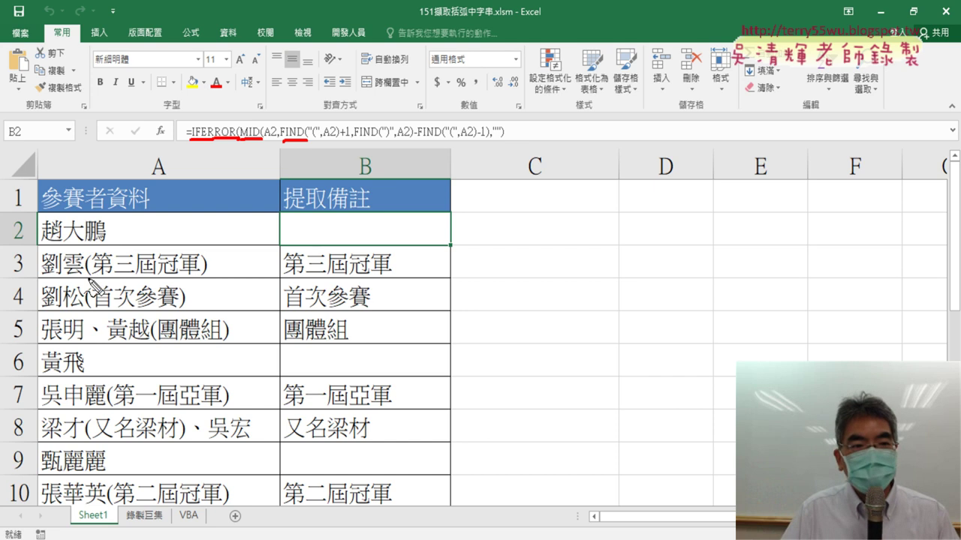
drag(82, 284, 96, 283)
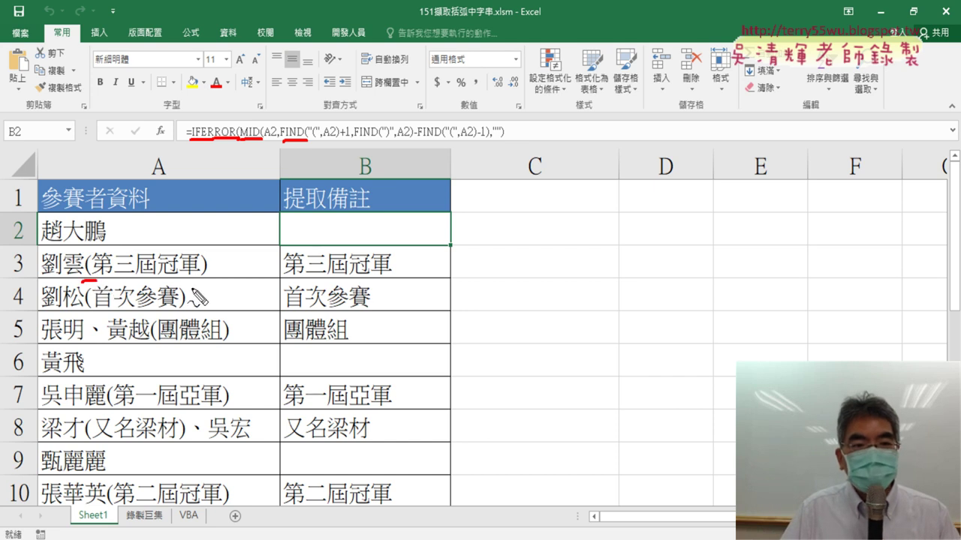
drag(194, 282, 216, 283)
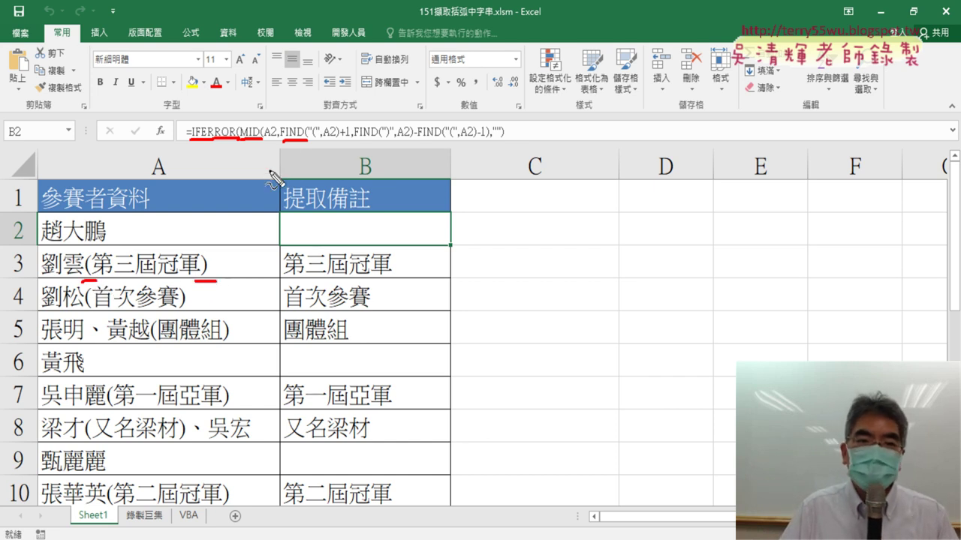
mouse_move(297, 145)
mouse_down()
mouse_move(107, 239)
mouse_move(129, 244)
mouse_up()
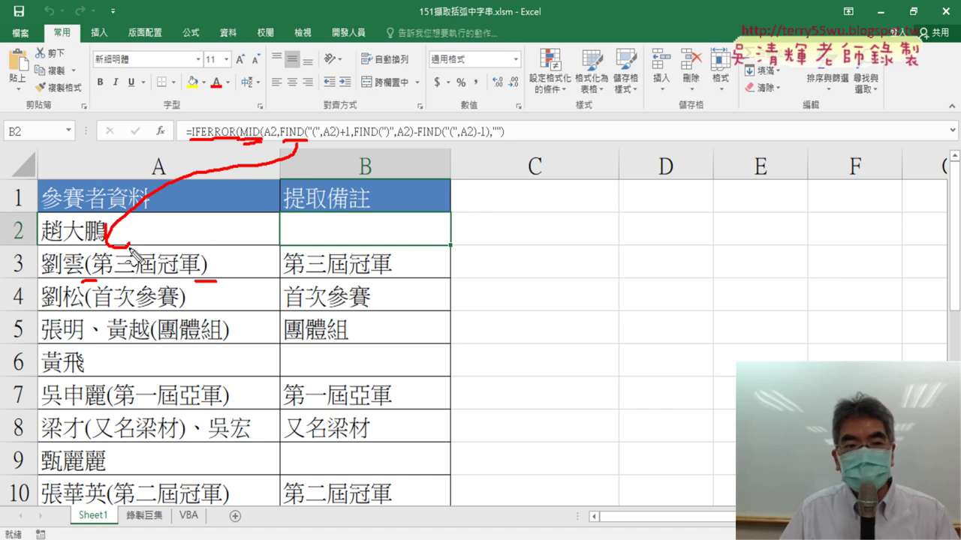
drag(96, 251, 96, 283)
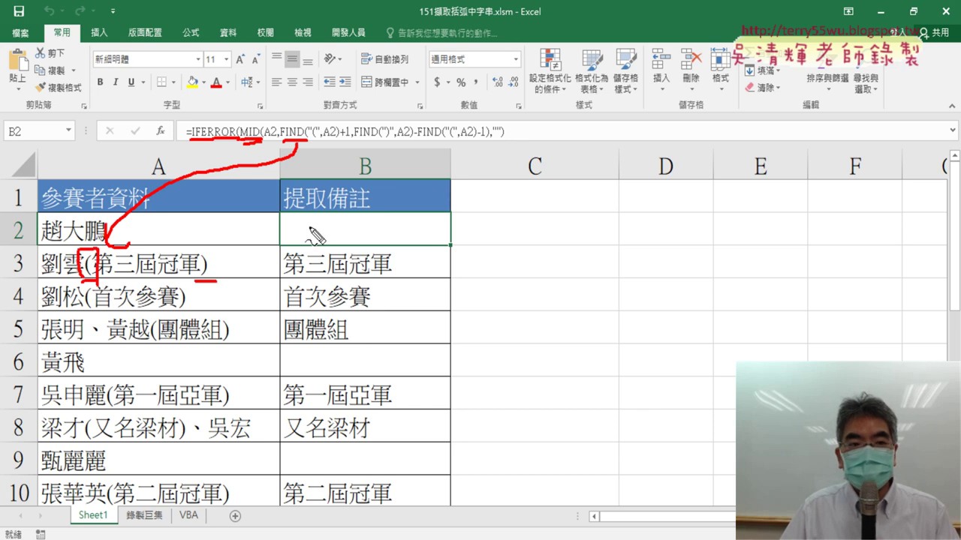
mouse_move(308, 225)
mouse_down()
mouse_move(327, 224)
mouse_move(311, 239)
mouse_move(319, 239)
mouse_up()
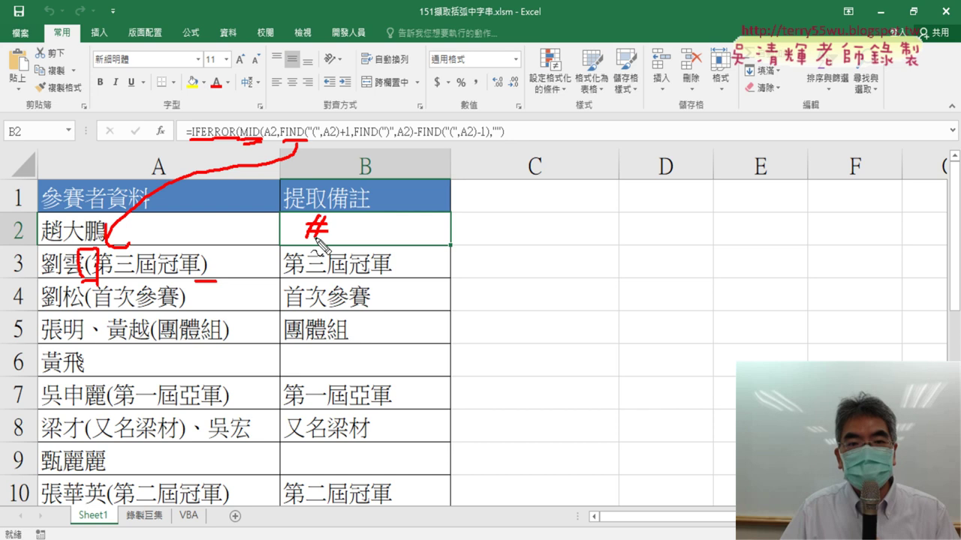
drag(192, 145, 259, 143)
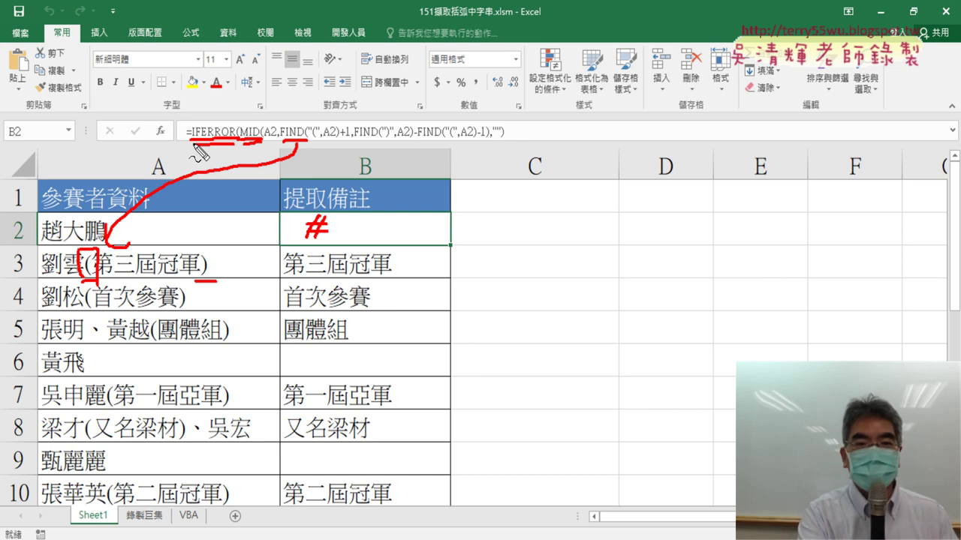
key(Escape)
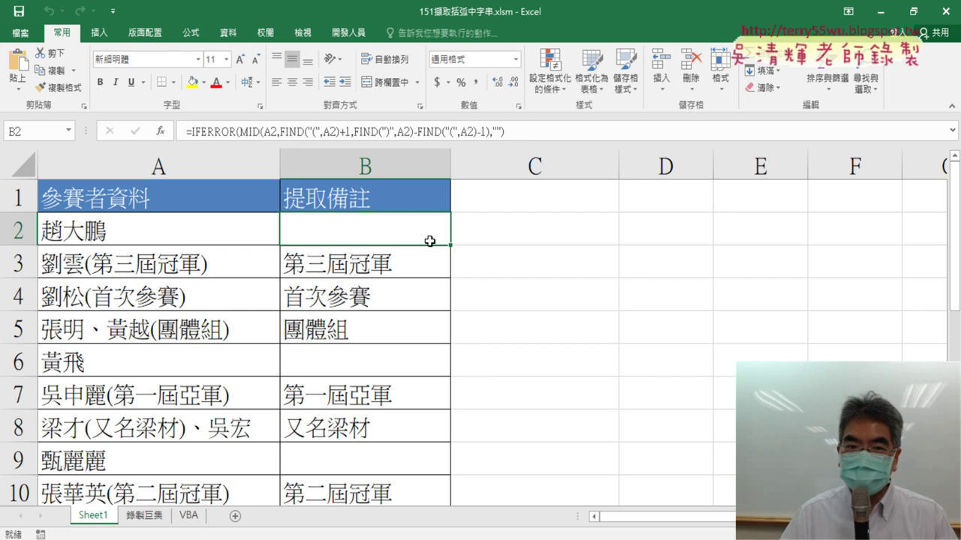
Delete the B2:B10 formulas on Sheet1, restore them with Ctrl+Z, then go to 錄製巨集.
drag(429, 241, 397, 379)
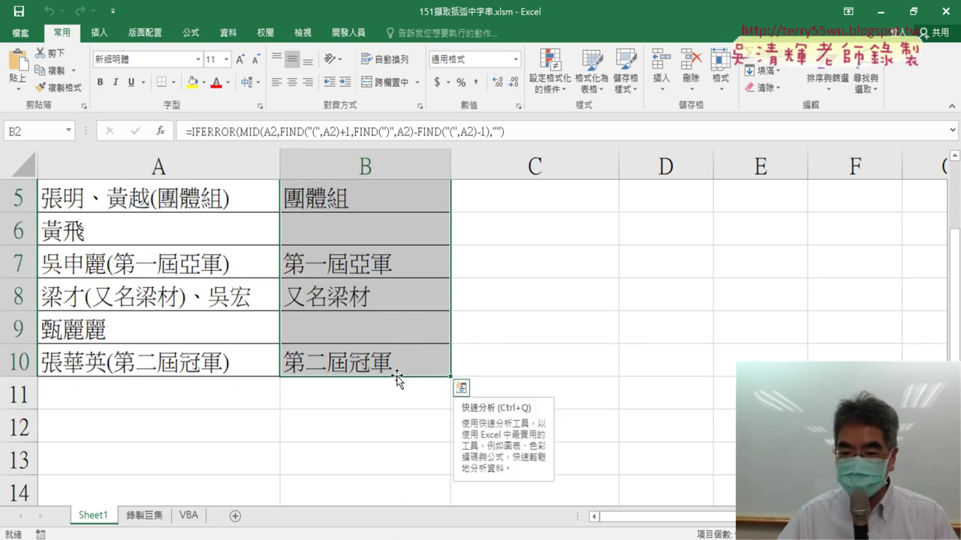
key(Delete)
scroll(397, 379, up, 2)
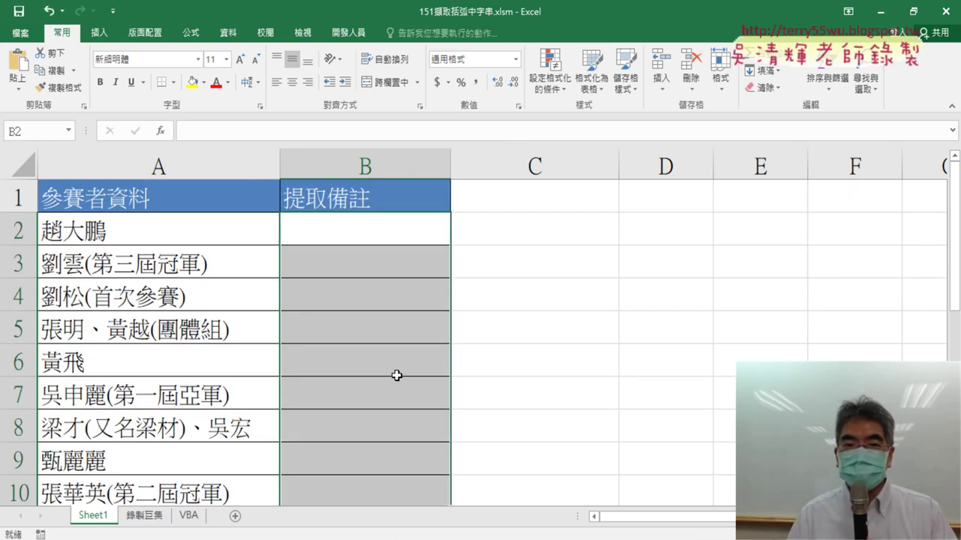
click(390, 266)
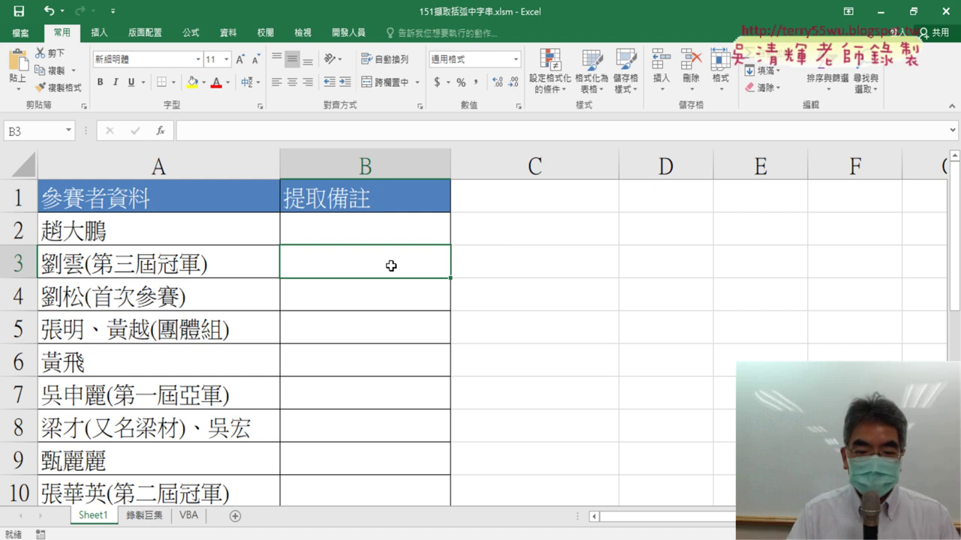
key(ctrl+z)
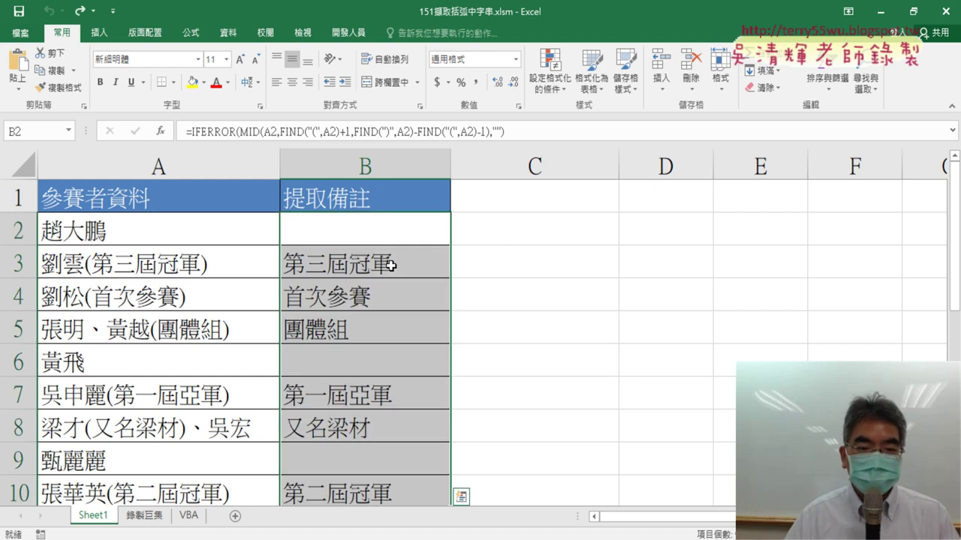
click(145, 517)
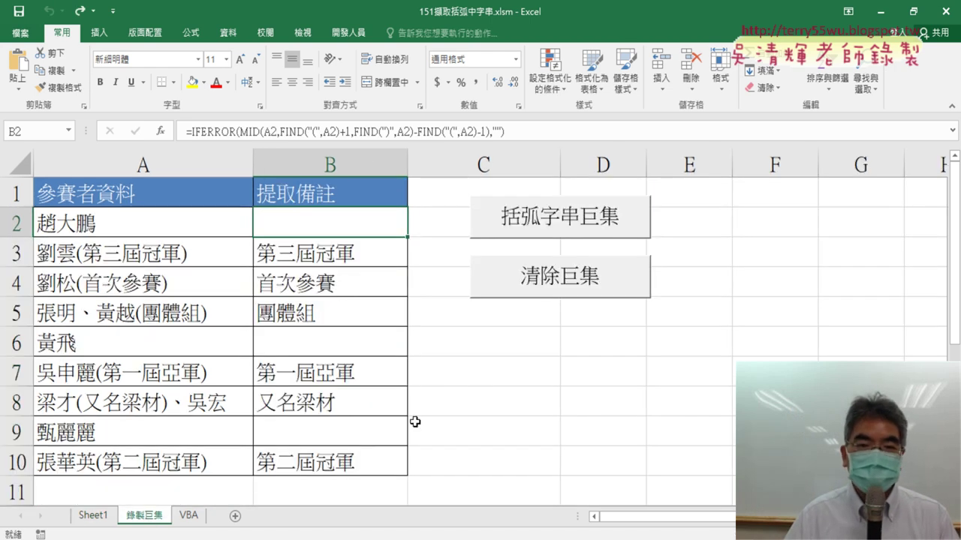
Alternate the 清除巨集 and 括弧字串巨集 buttons, ending with column B empty, and show Developer.
click(582, 289)
click(584, 219)
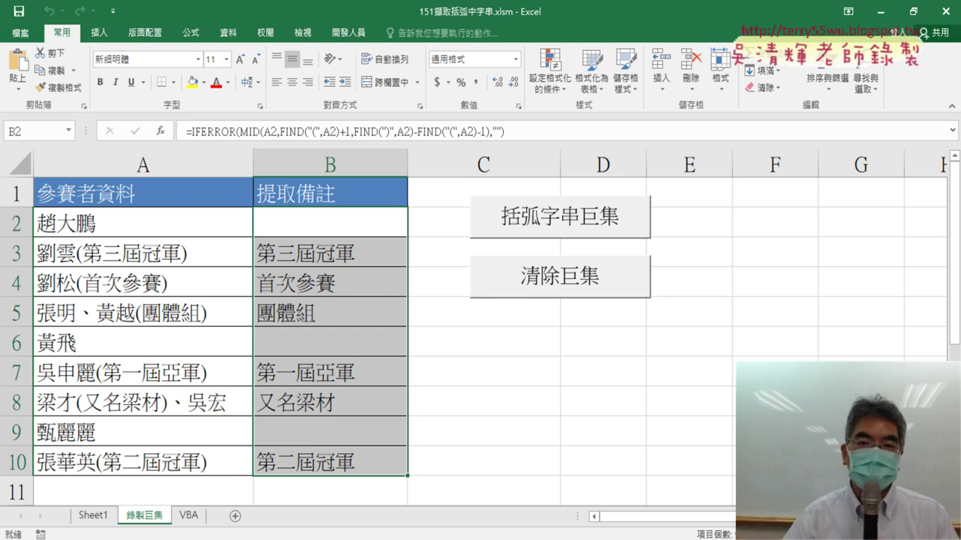
click(558, 286)
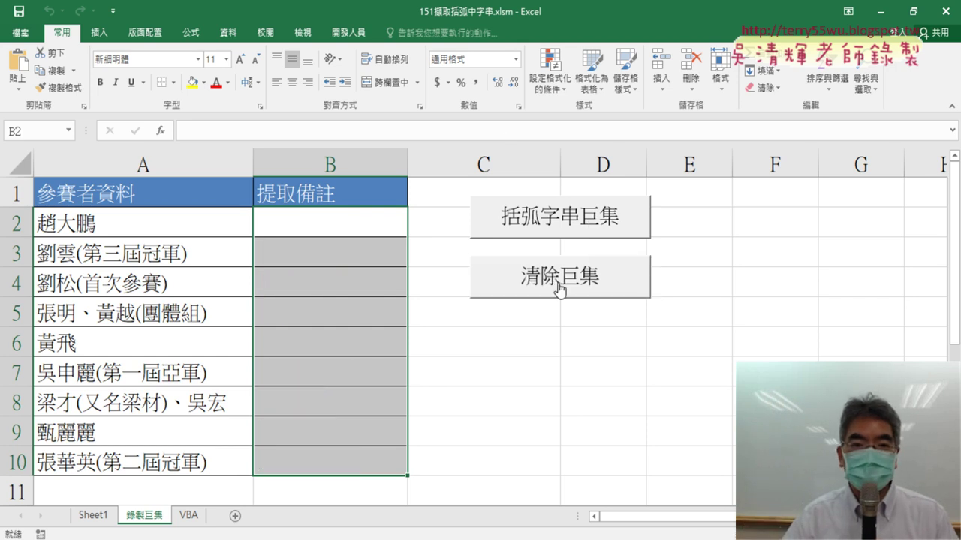
click(588, 236)
click(590, 289)
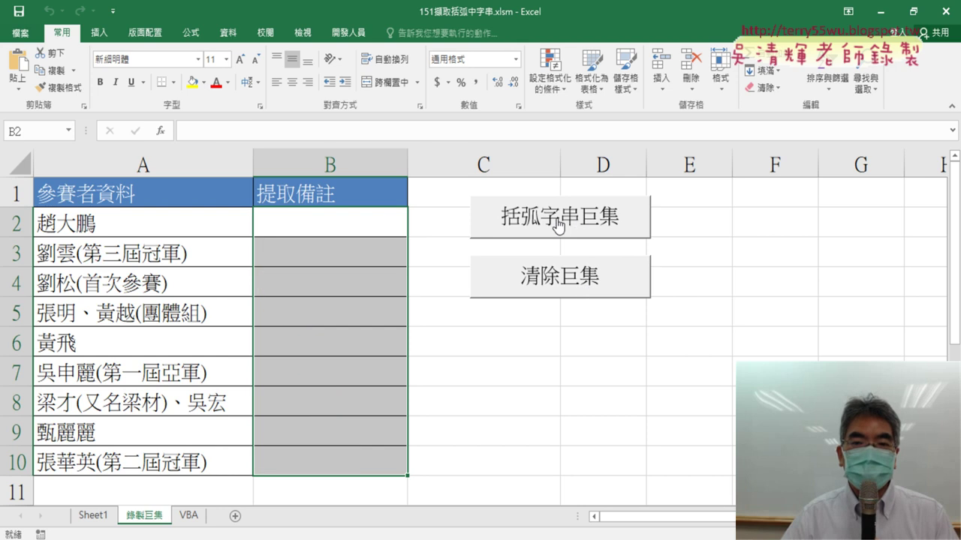
click(348, 33)
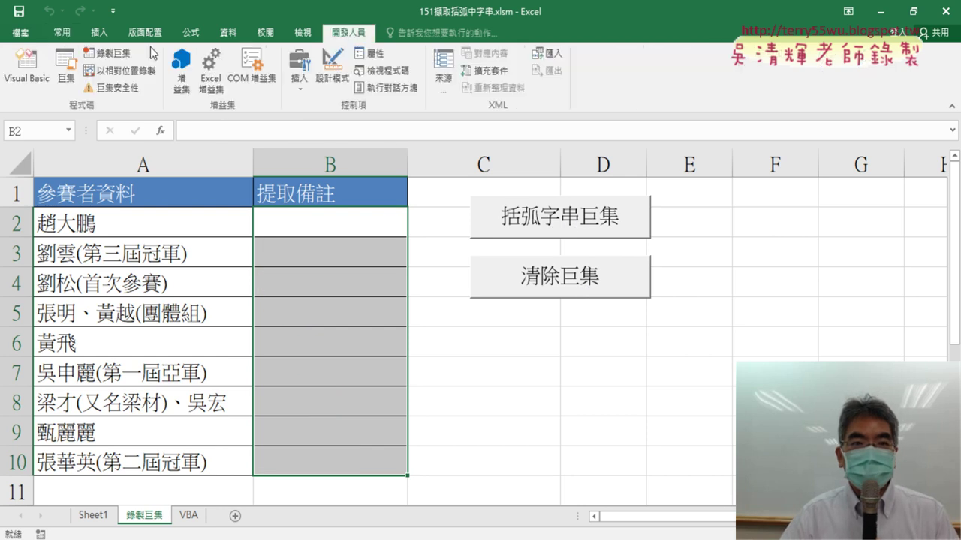
Pick 括弧字串巨集 in the Macros list and edit it in the VBA editor.
click(55, 75)
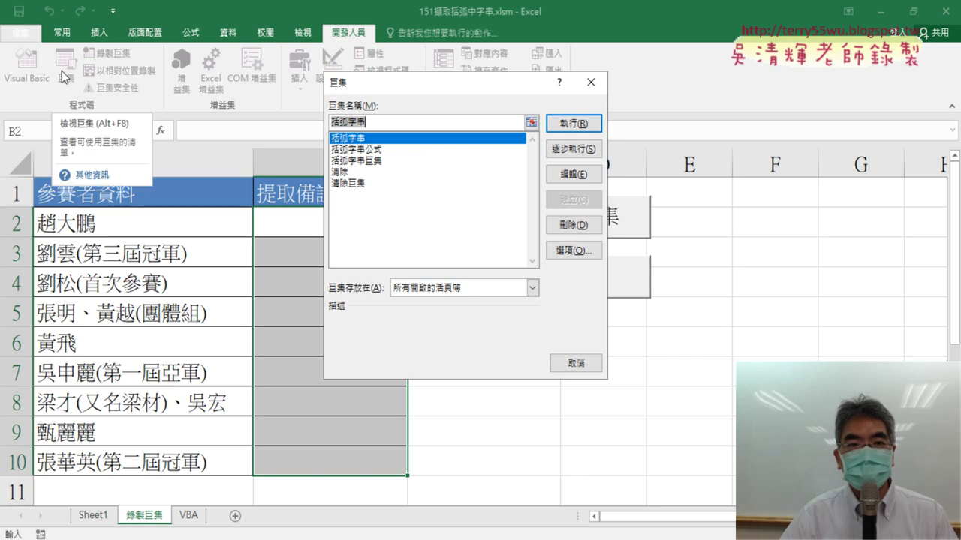
drag(353, 81, 222, 115)
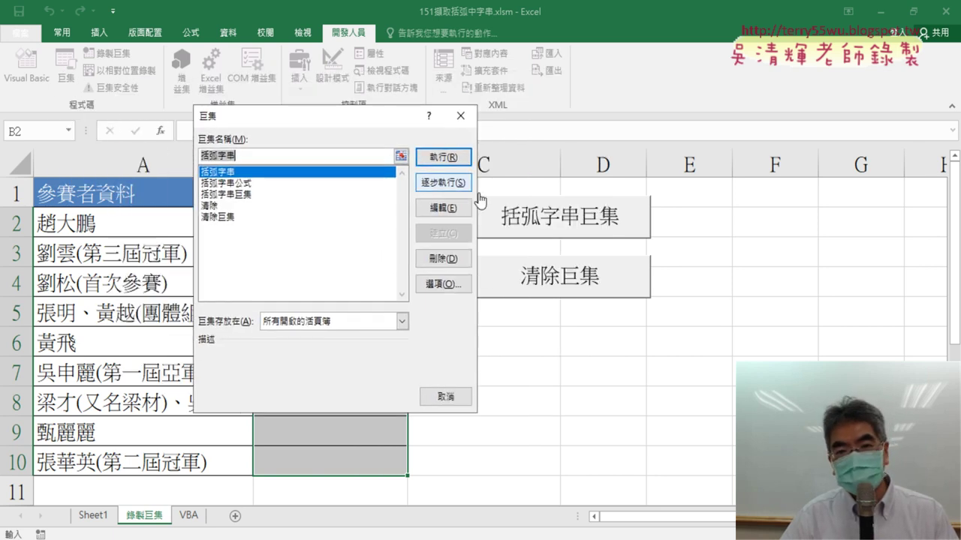
click(258, 197)
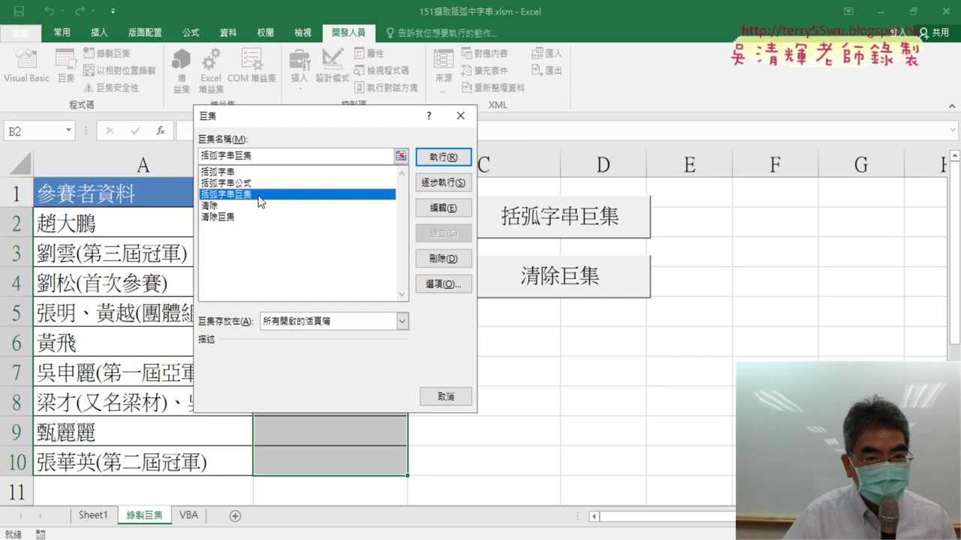
click(443, 210)
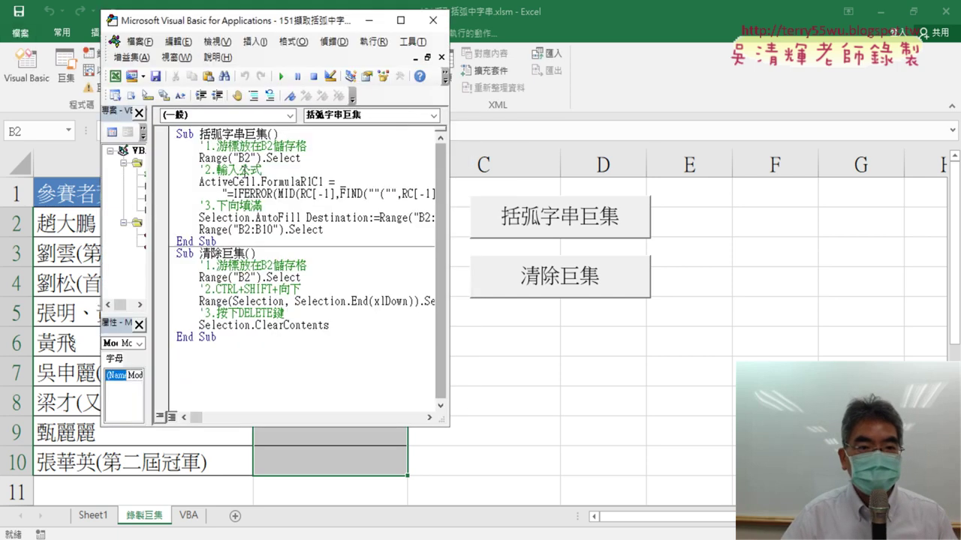
Widen the code window and look over the first comment line of 括弧字串巨集.
drag(449, 216, 702, 217)
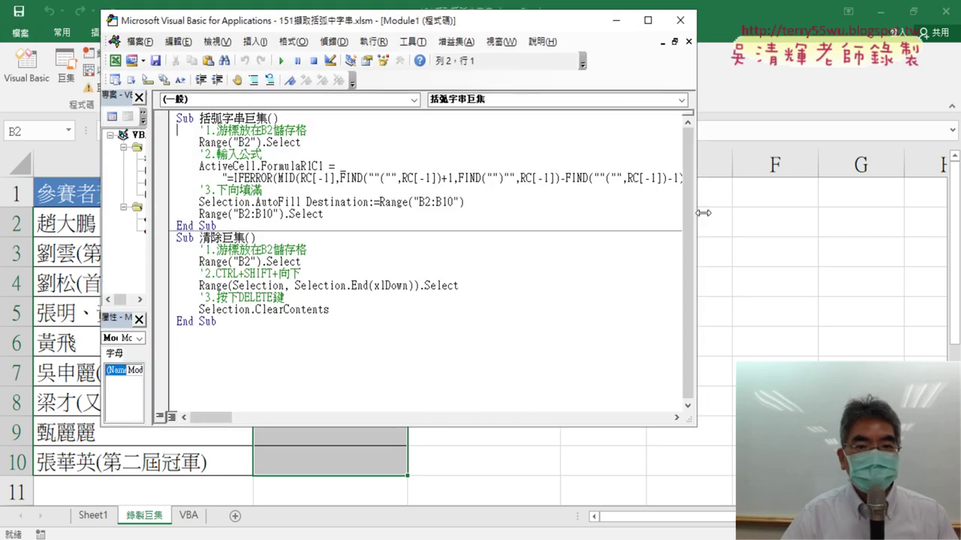
drag(313, 131, 175, 130)
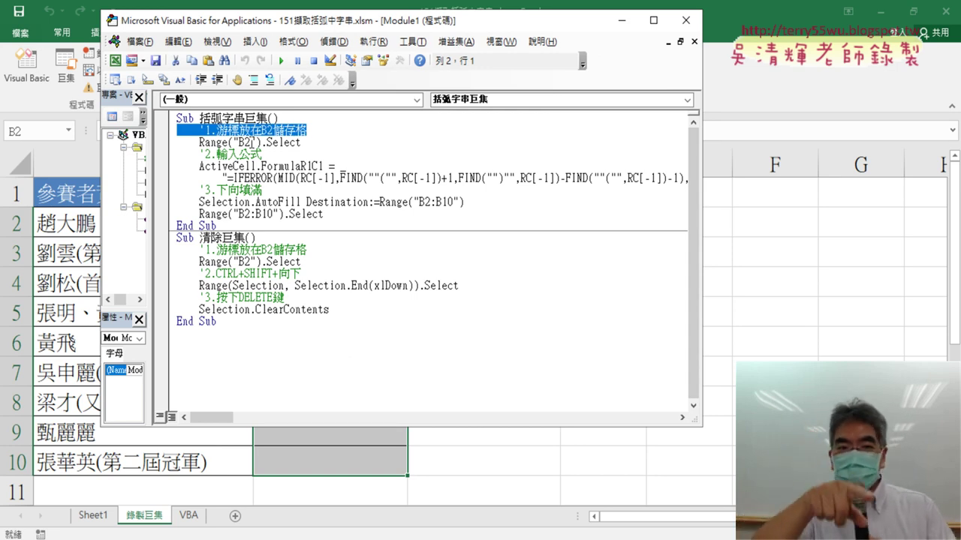
click(385, 347)
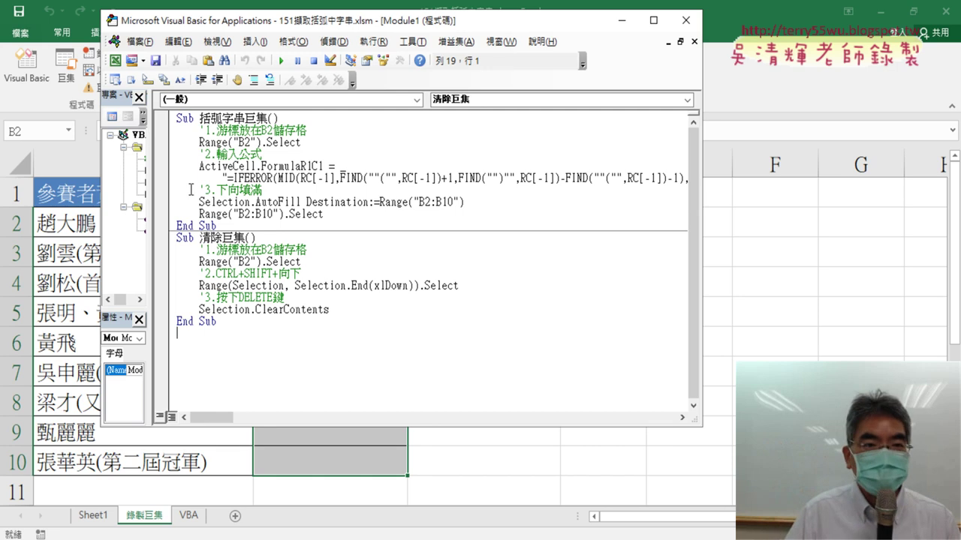
click(201, 129)
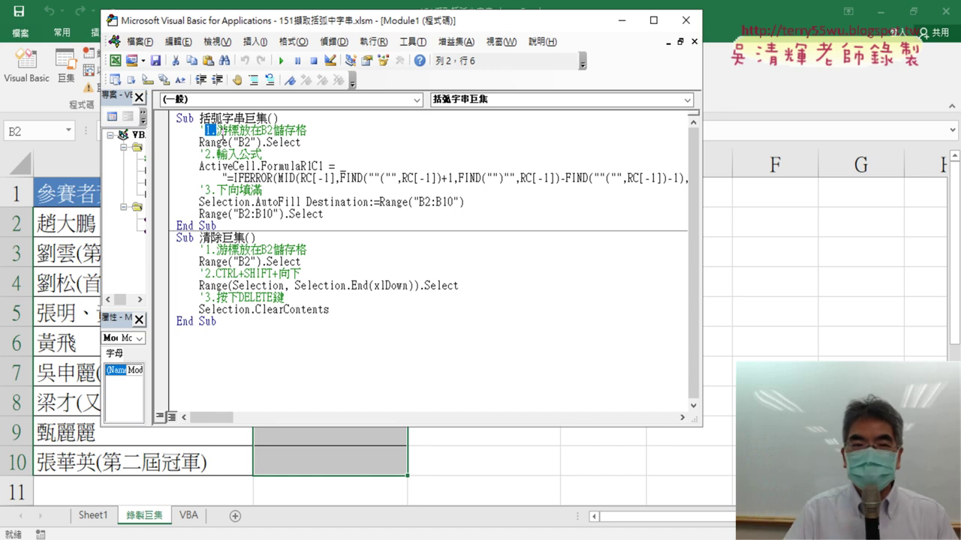
Delete the macro's step comments, including '2.輸入公式 and '3.下向填滿.
drag(156, 129, 156, 125)
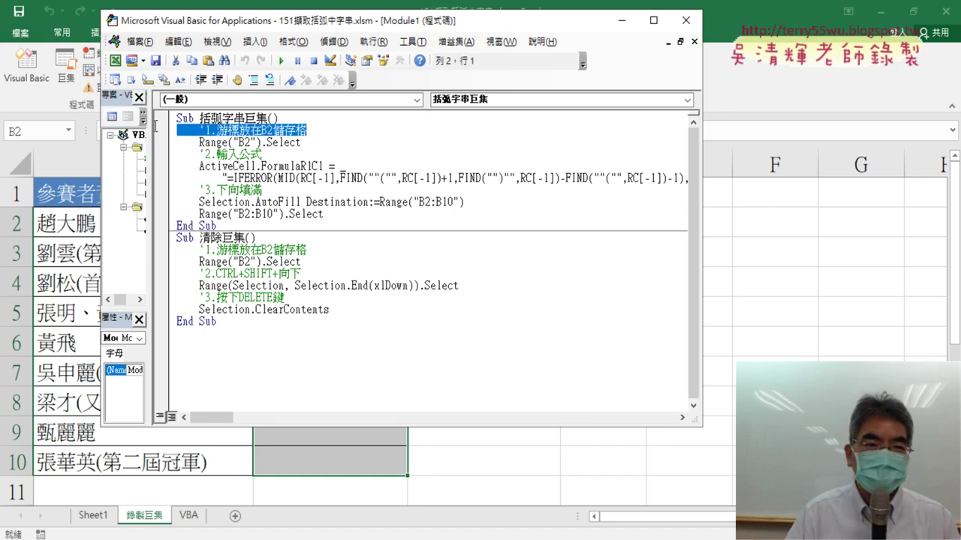
key(Delete)
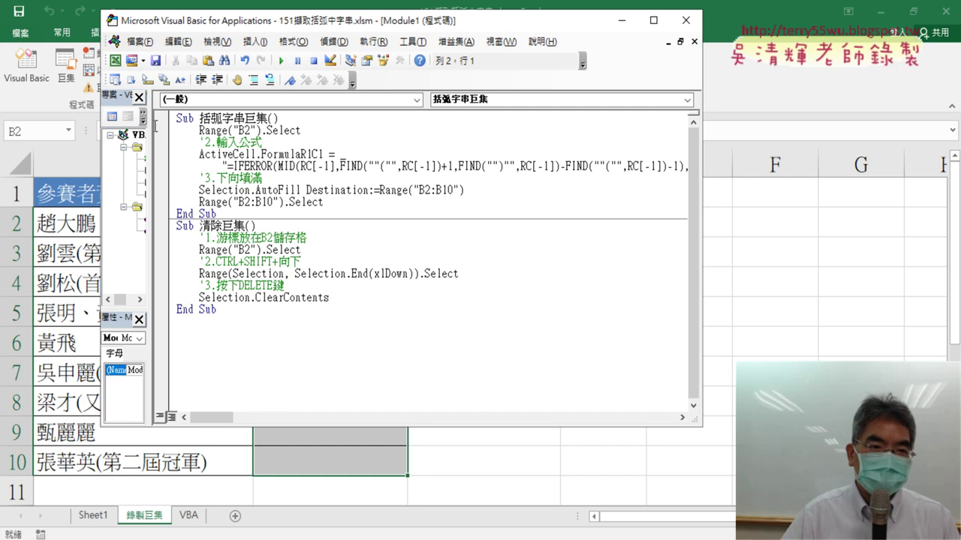
drag(280, 143, 148, 137)
key(Delete)
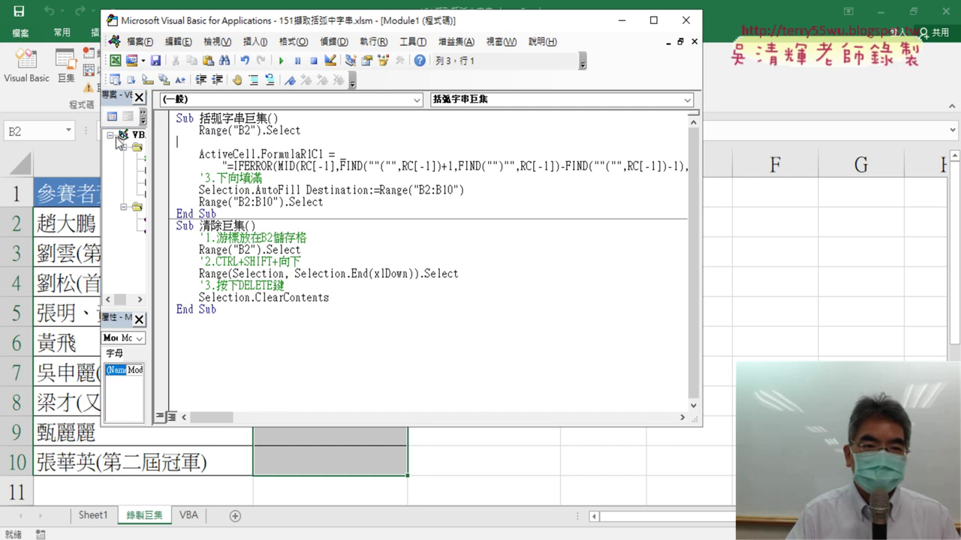
key(Delete)
drag(261, 166, 166, 171)
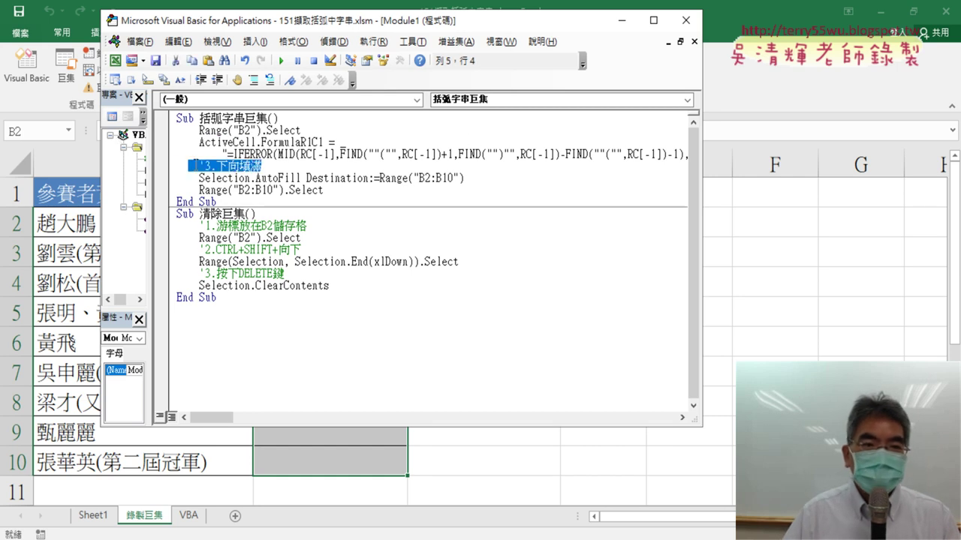
key(Delete)
key(Delete)
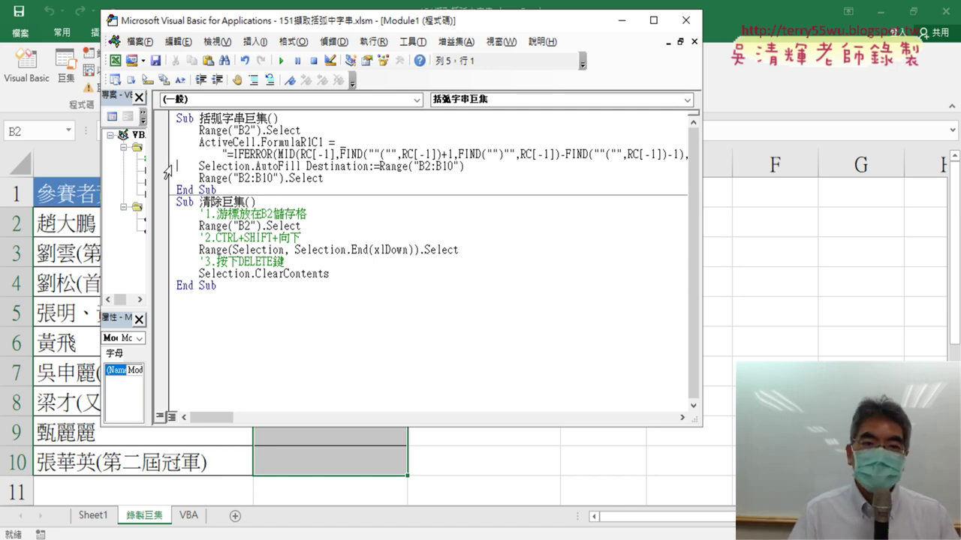
Restore all the deleted comment lines with three Ctrl+Z presses.
key(ctrl+z)
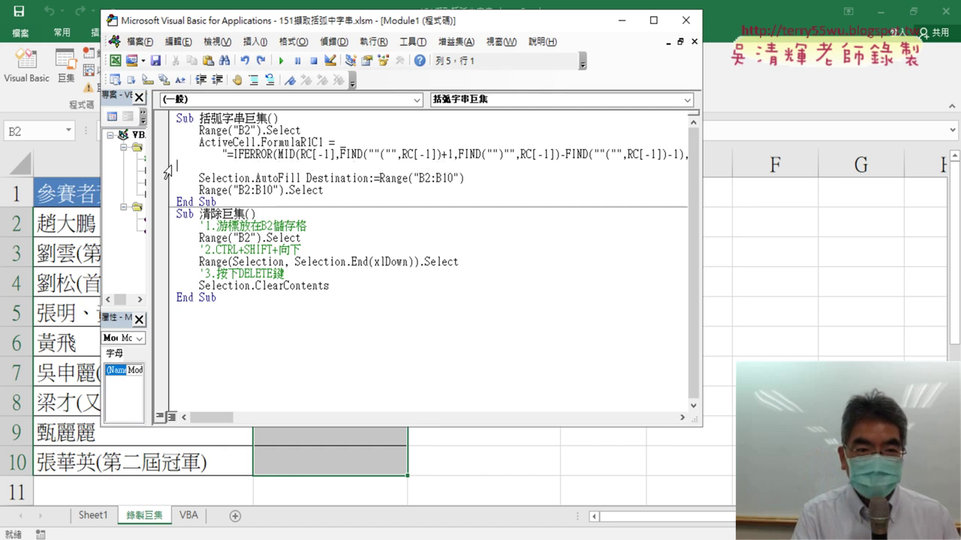
key(ctrl+z)
key(ctrl+z)
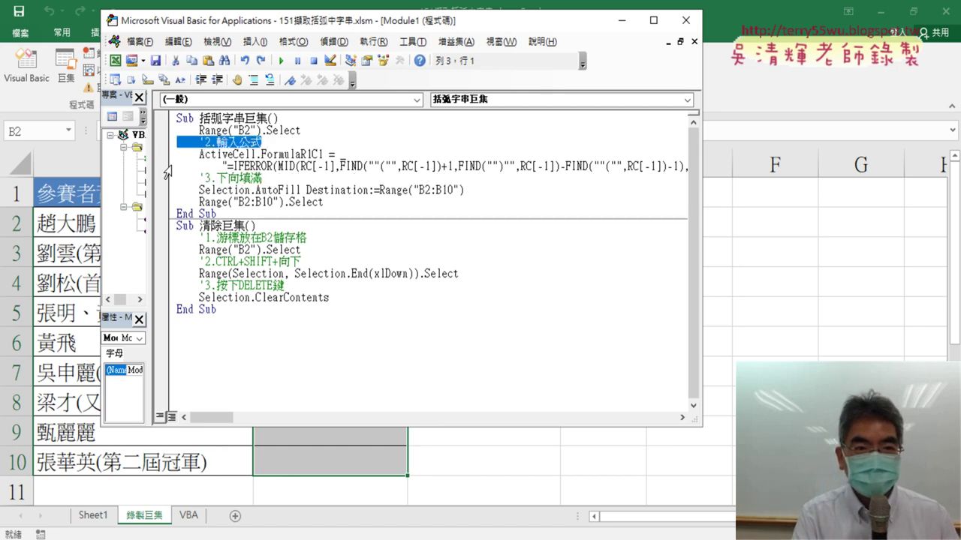
key(ctrl+z)
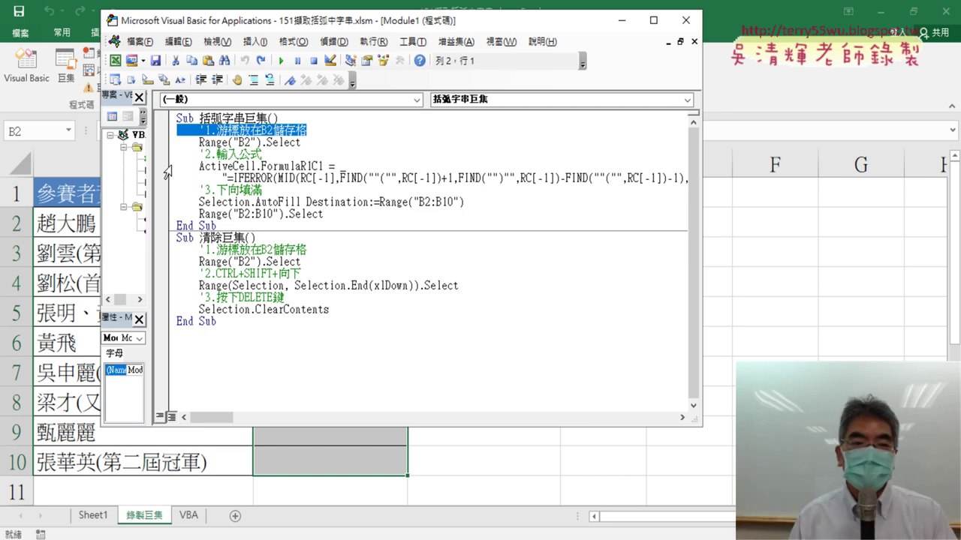
Leave the 清除巨集 procedure and close the VBA editor to return to the 錄製巨集 sheet.
click(285, 250)
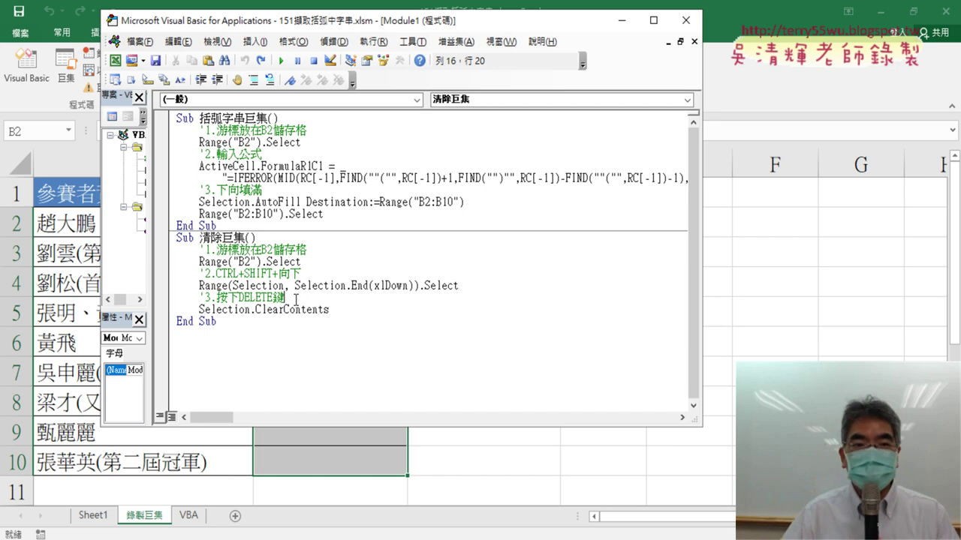
click(684, 19)
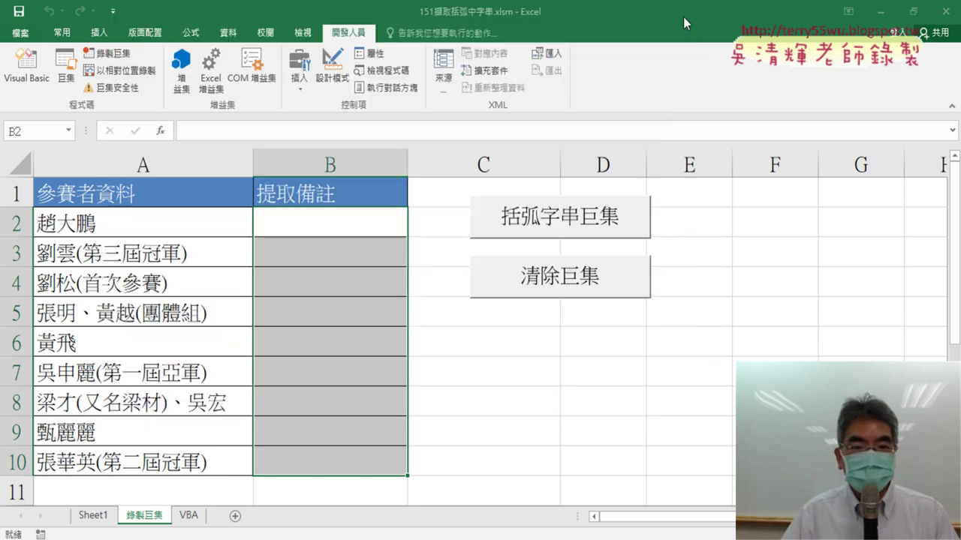
On the VBA sheet, run the clearing, formula-writing and 括弧字串 macros in turn.
click(196, 518)
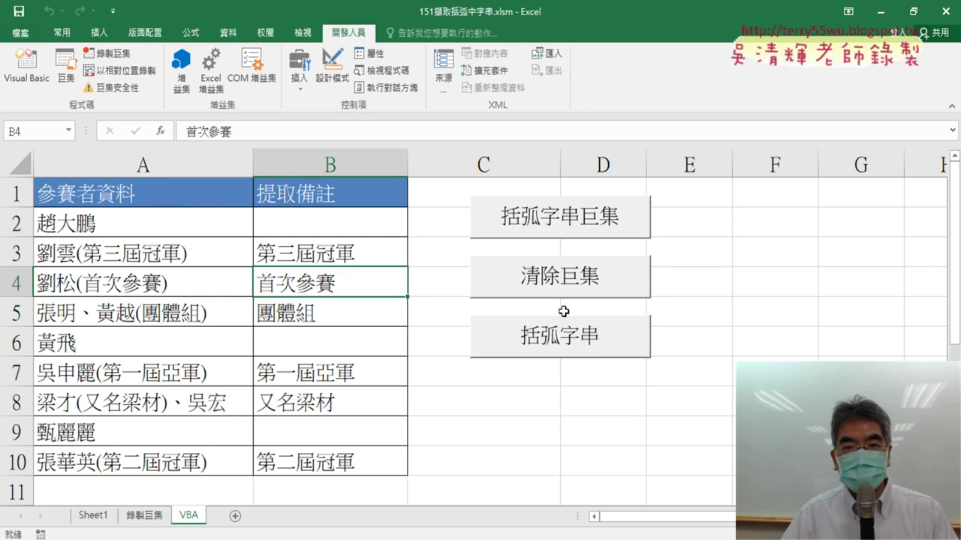
click(603, 275)
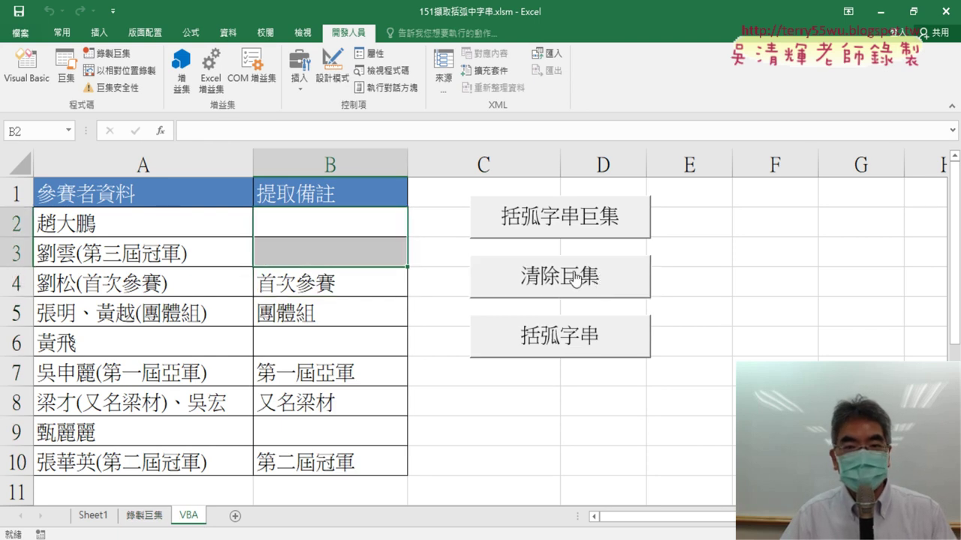
click(713, 282)
click(564, 280)
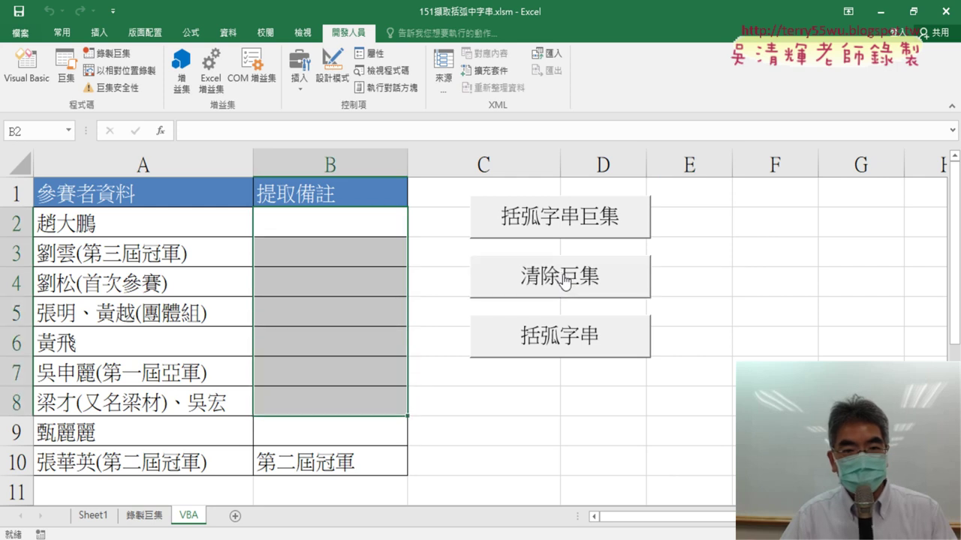
click(722, 291)
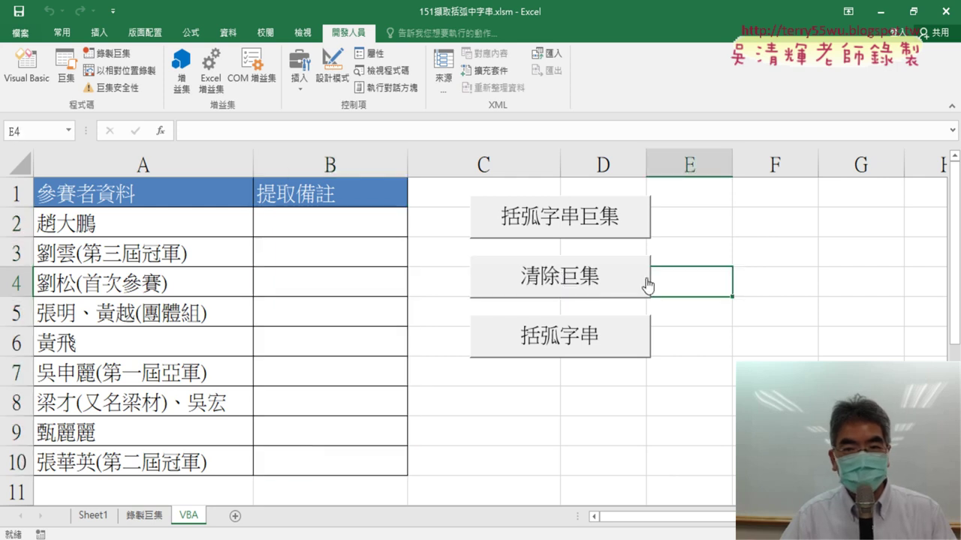
click(570, 222)
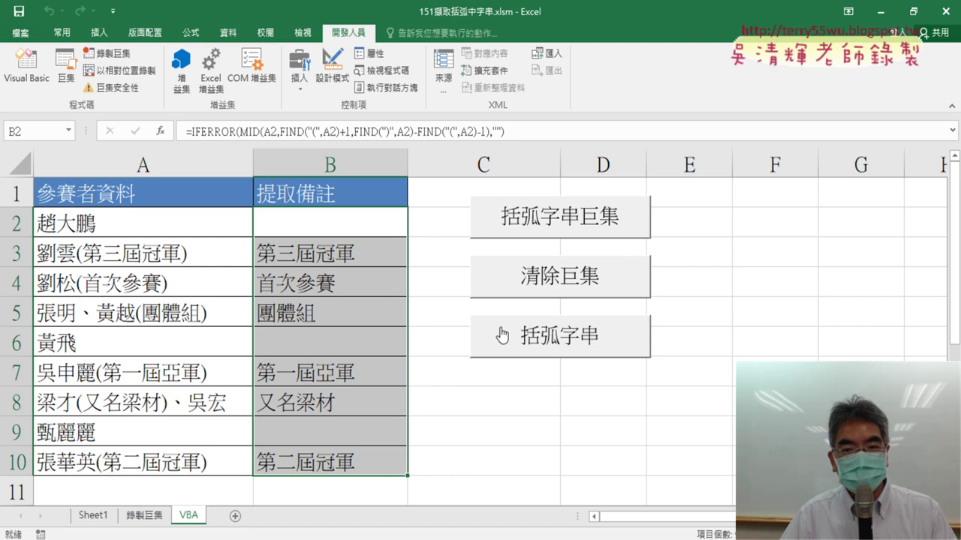
click(569, 345)
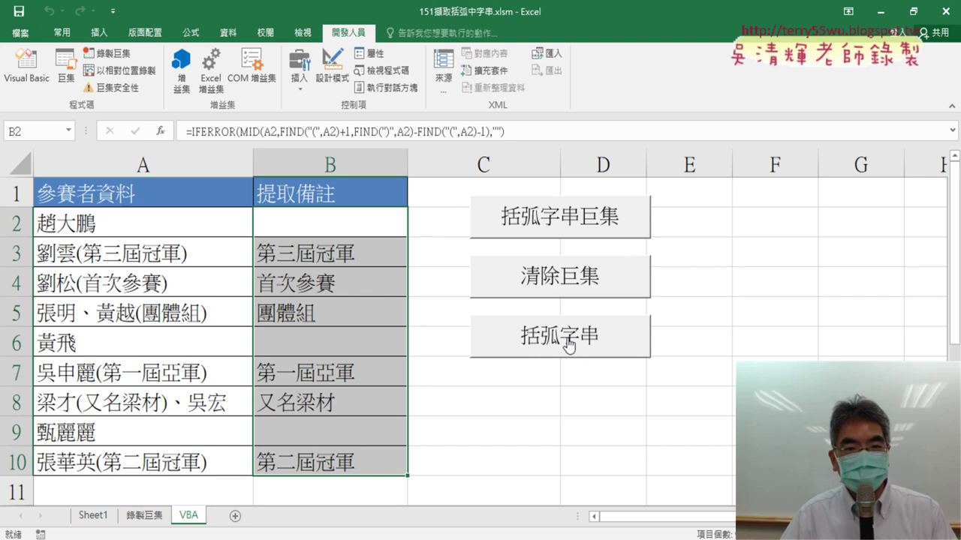
Check B2 and B3, then clear column B and refill it with the extraction formulas.
click(352, 255)
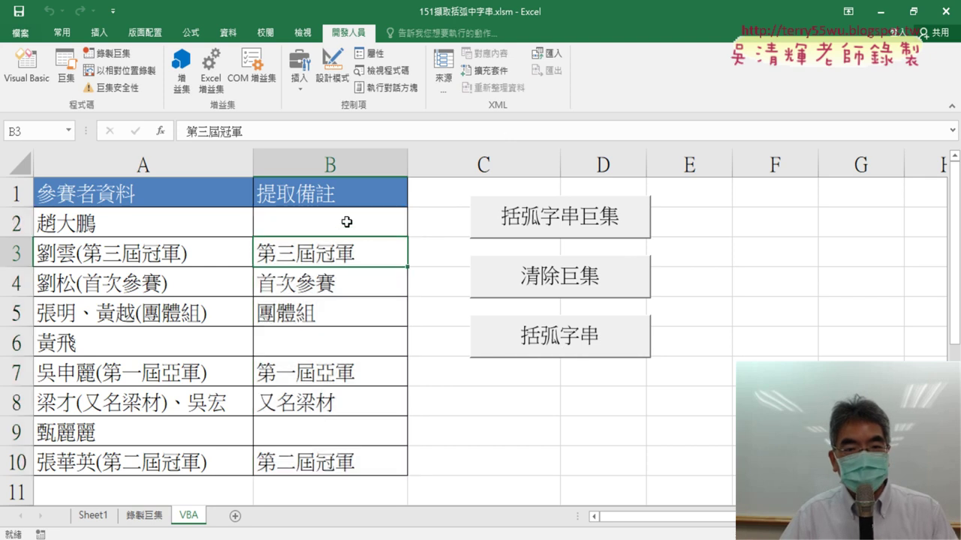
click(346, 222)
click(553, 281)
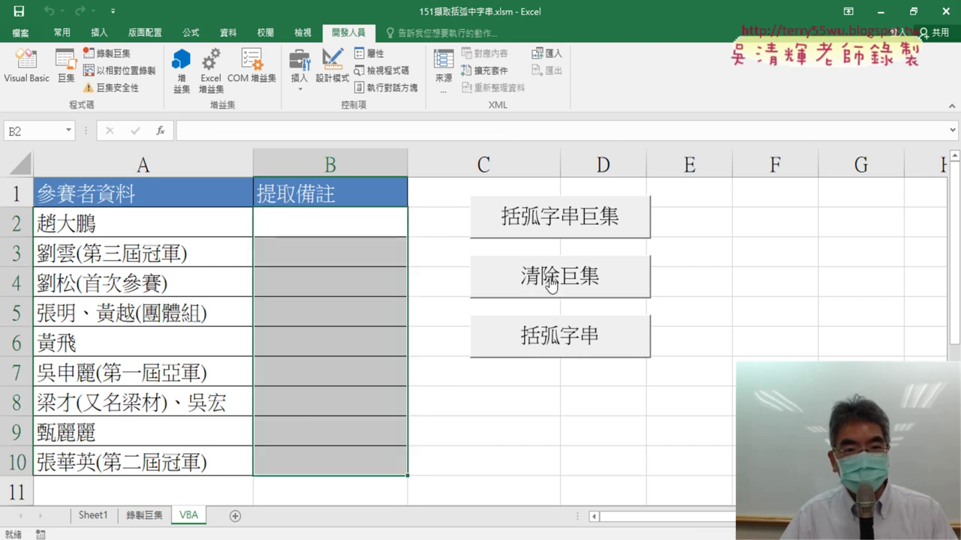
click(750, 334)
click(585, 231)
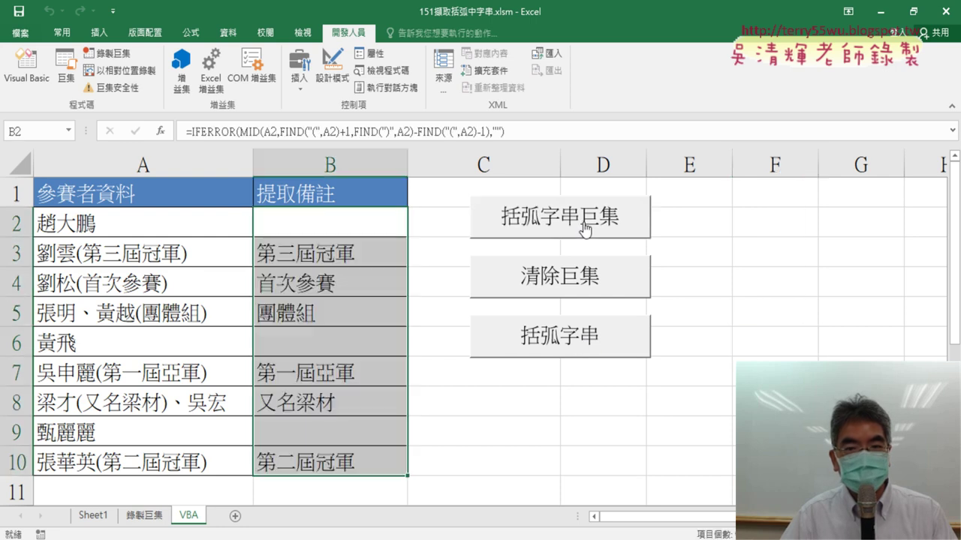
click(337, 223)
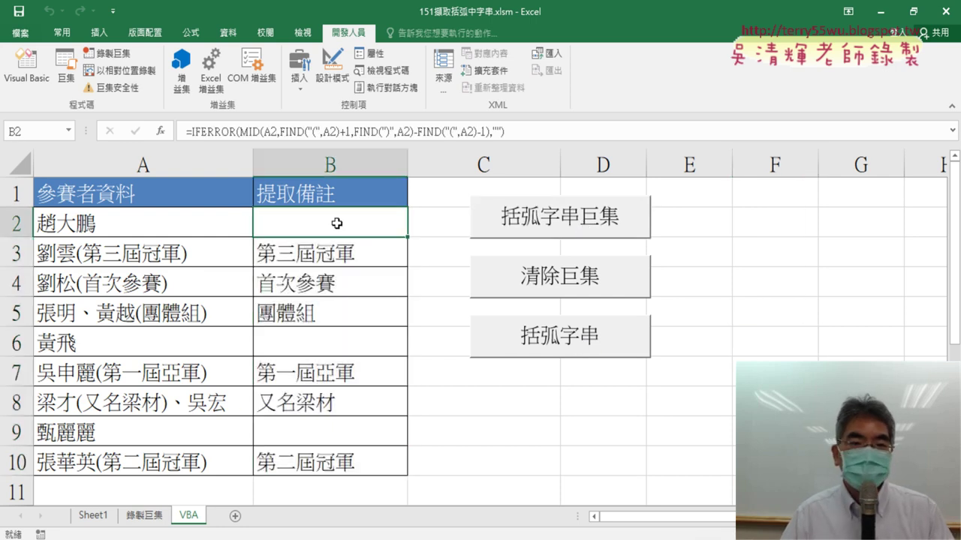
Clear column B, refill it with plain extracted text, and confirm B2–B4 hold no formulas.
click(601, 287)
click(552, 339)
click(331, 226)
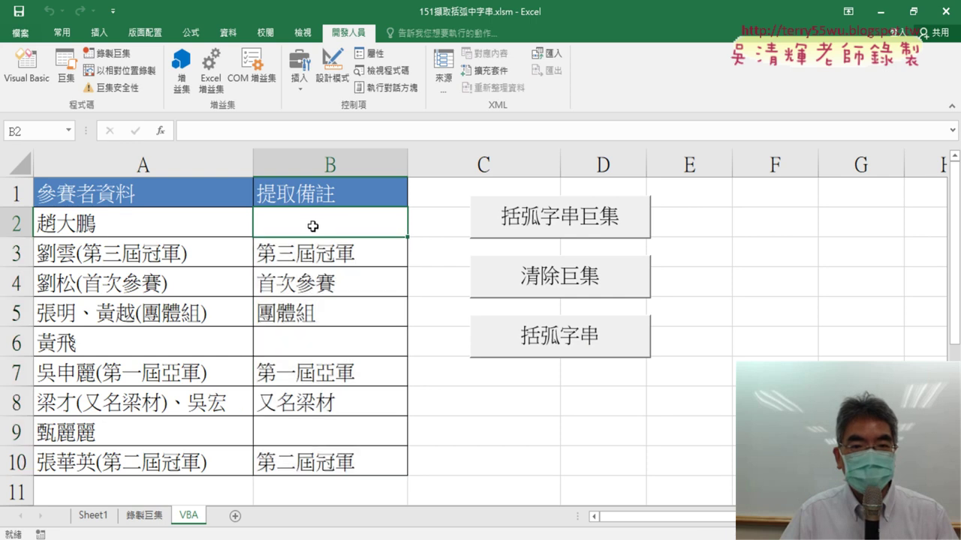
click(231, 127)
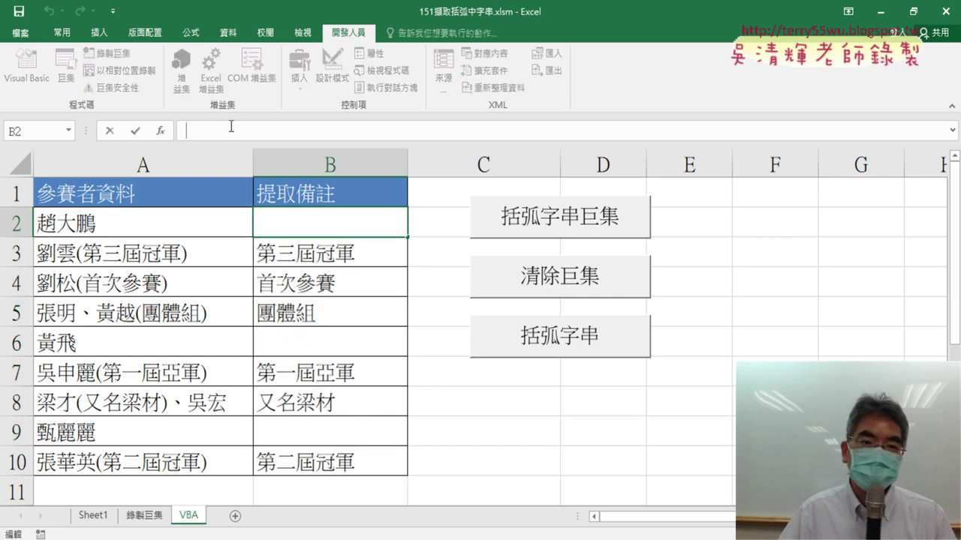
click(321, 283)
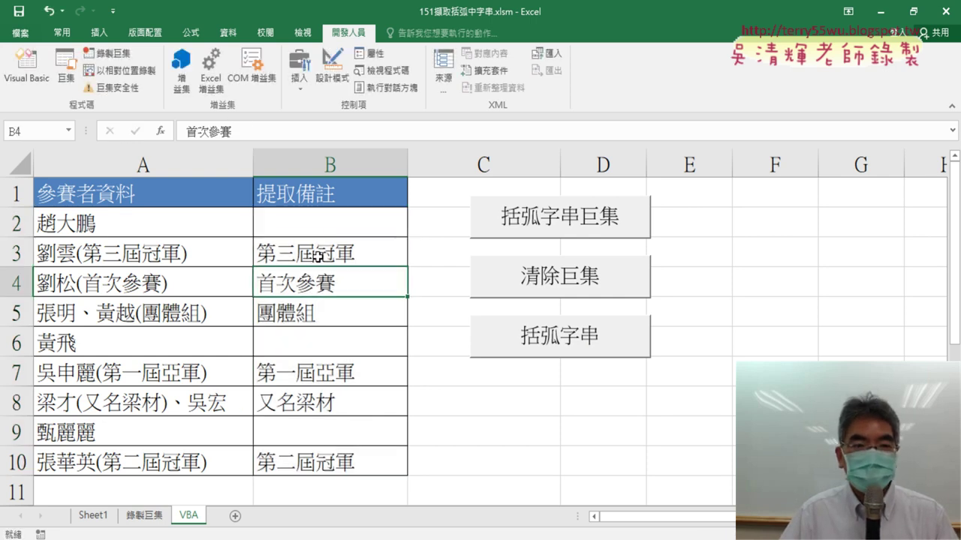
click(321, 250)
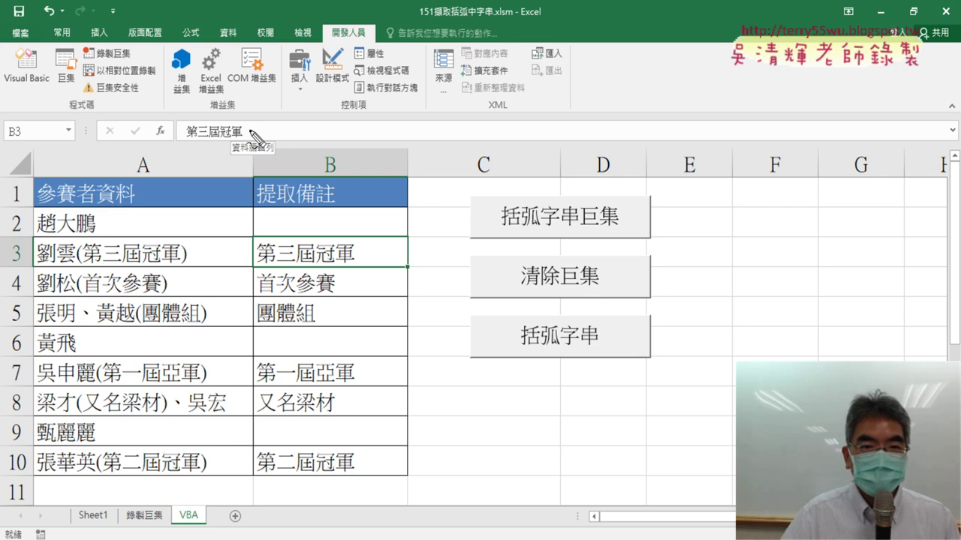
Point out the extracted remarks in column B of the VBA sheet, then dismiss with Escape.
mouse_move(607, 241)
mouse_down()
mouse_move(501, 202)
mouse_move(600, 238)
mouse_up()
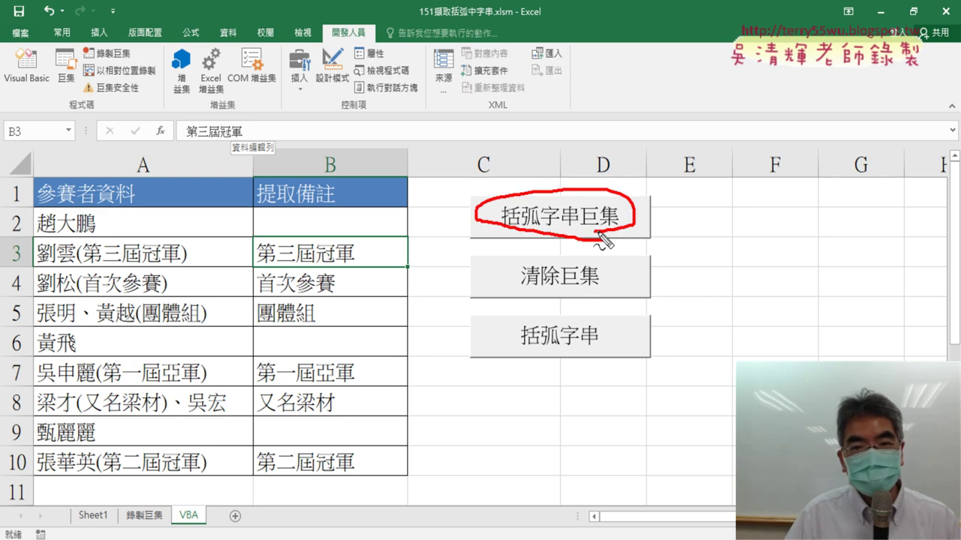
mouse_move(207, 532)
mouse_down()
mouse_move(196, 510)
mouse_move(208, 535)
mouse_up()
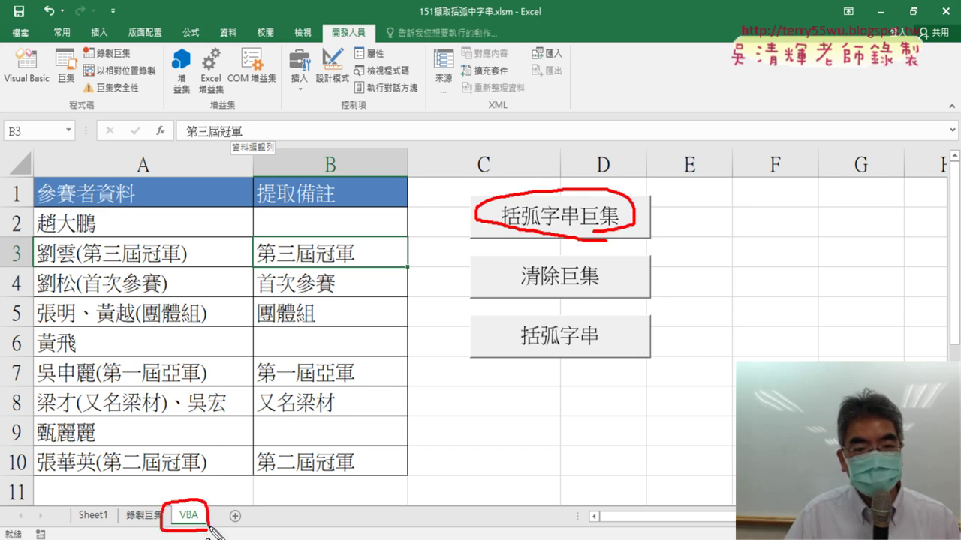
mouse_move(267, 391)
mouse_down()
mouse_move(187, 488)
mouse_move(209, 477)
mouse_up()
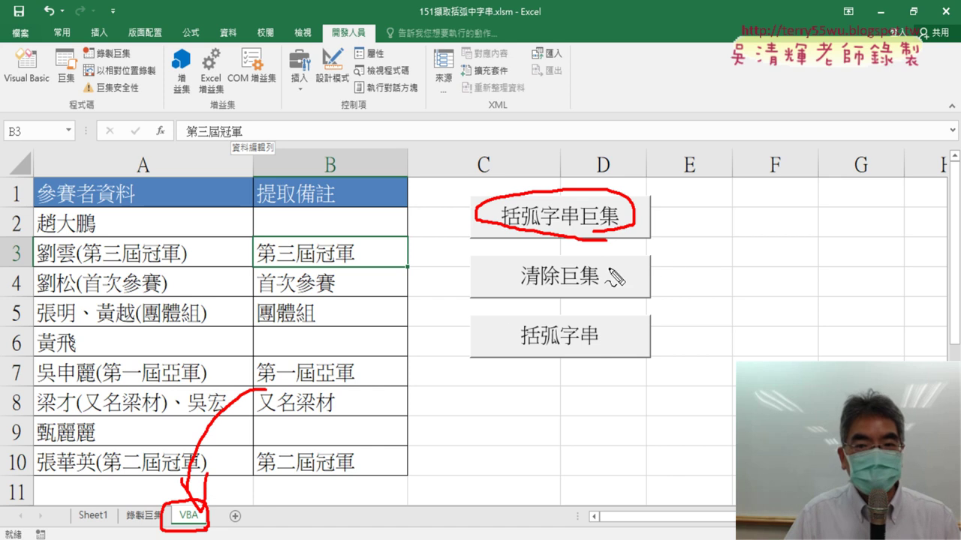
mouse_move(578, 367)
mouse_down()
mouse_move(520, 363)
mouse_move(575, 378)
mouse_up()
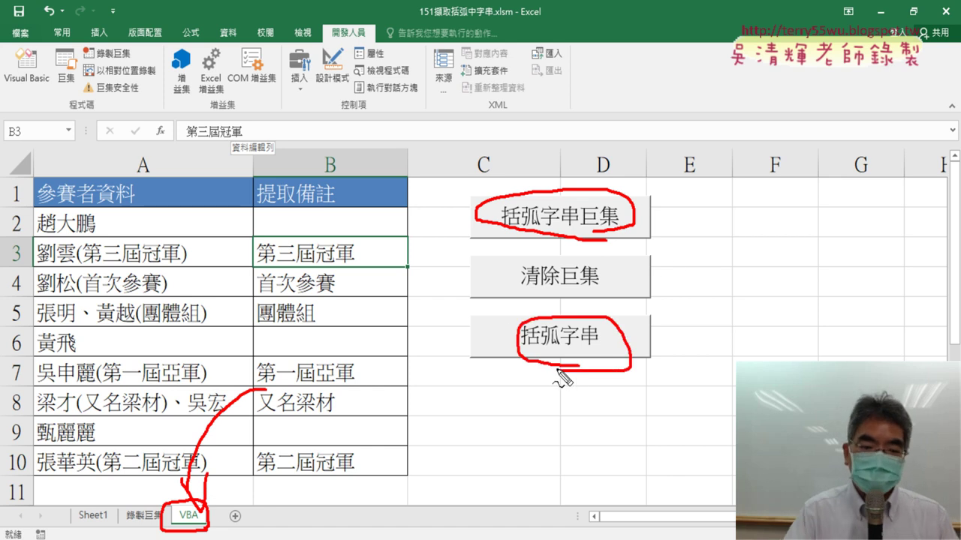
key(Escape)
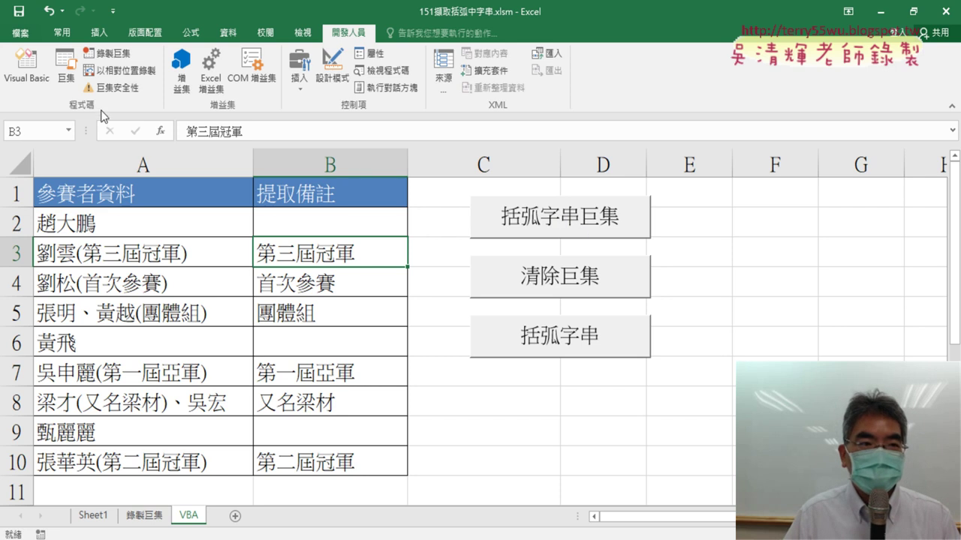
Open the VBA editor with widened project panes and bring up Module2's code.
click(33, 79)
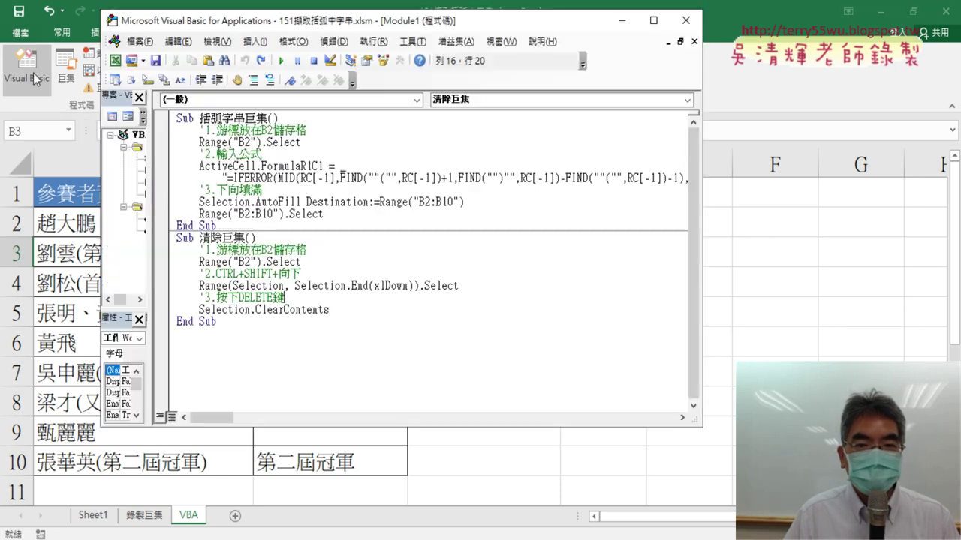
drag(401, 24, 509, 28)
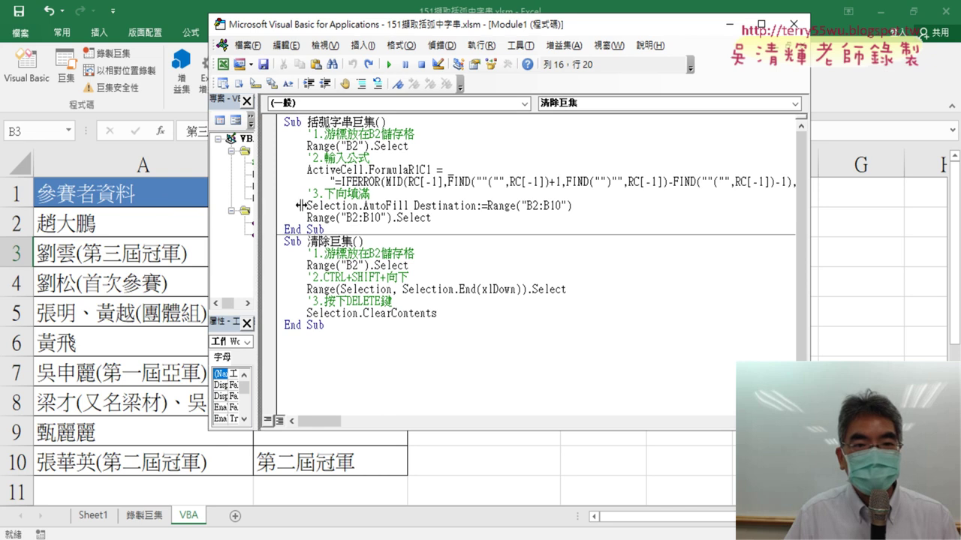
drag(257, 199, 358, 206)
click(282, 234)
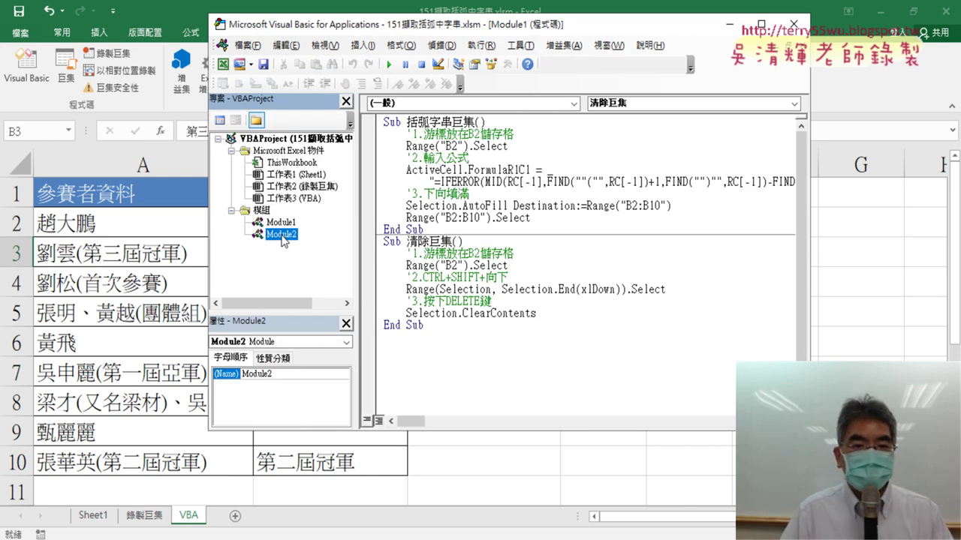
click(283, 228)
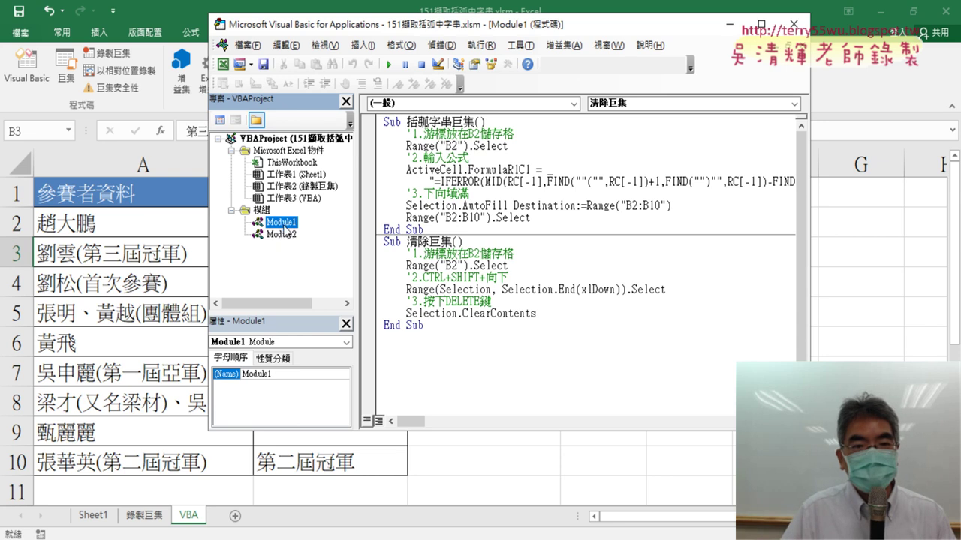
click(282, 235)
double_click(283, 239)
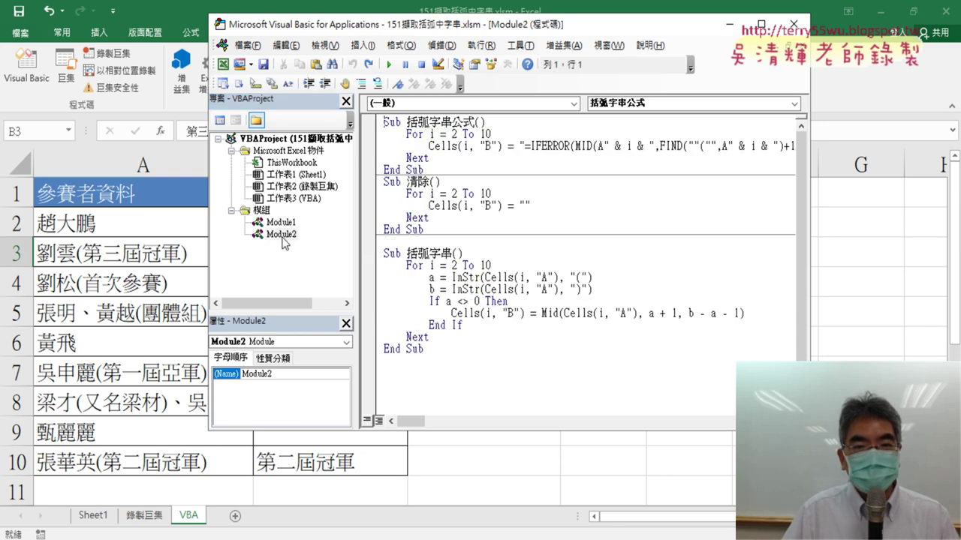
Cut the whole IFERROR formula string from line 3 of 括弧字串公式, then return to Excel.
click(504, 142)
drag(520, 24, 316, 71)
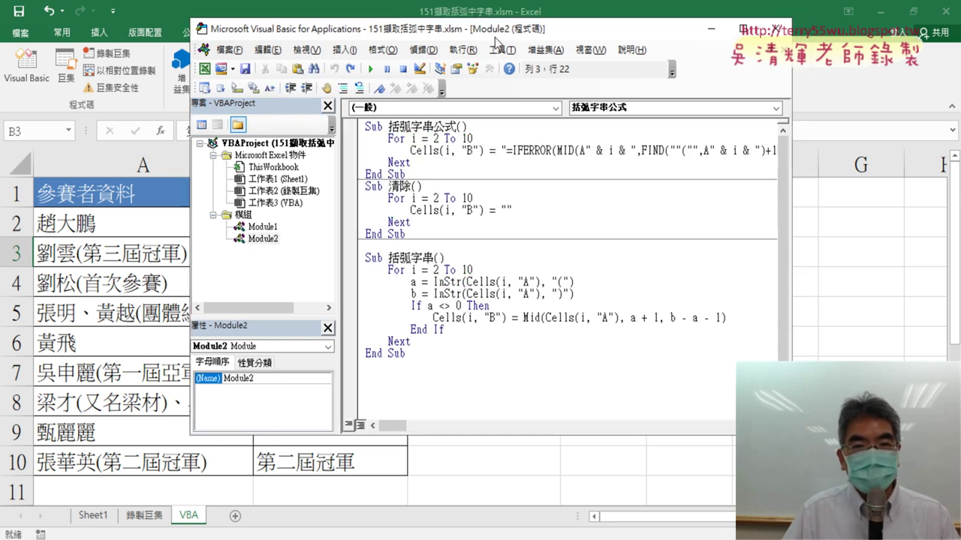
drag(202, 169, 268, 169)
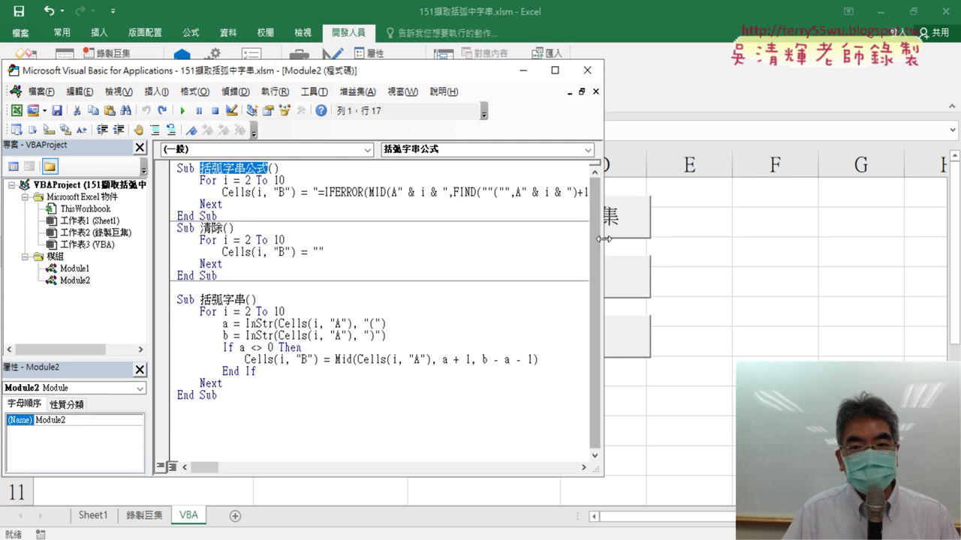
drag(603, 244, 922, 244)
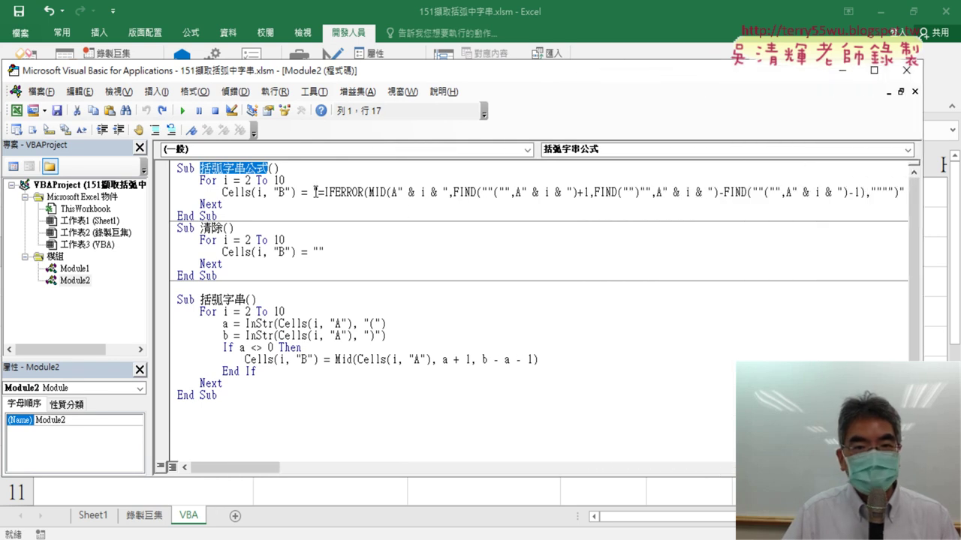
drag(316, 192, 899, 194)
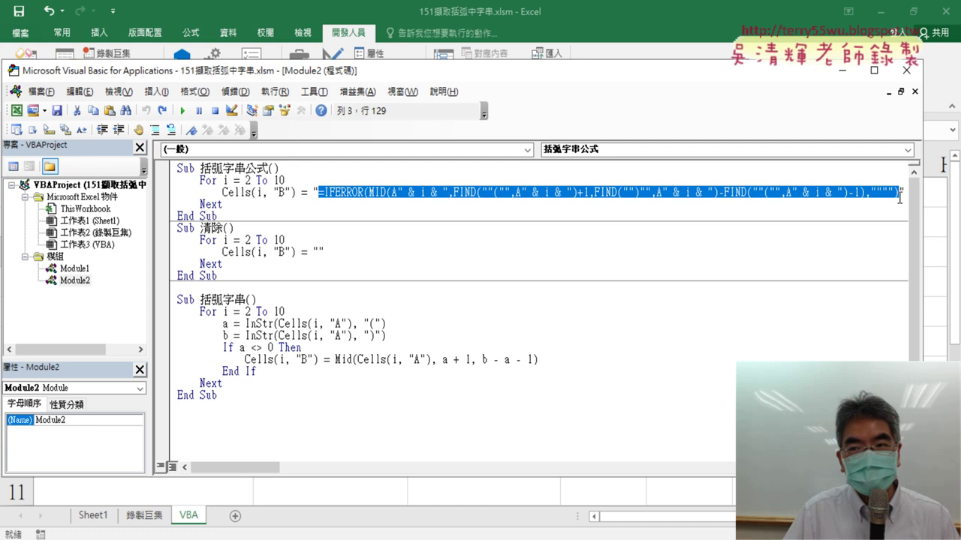
key(ctrl+x)
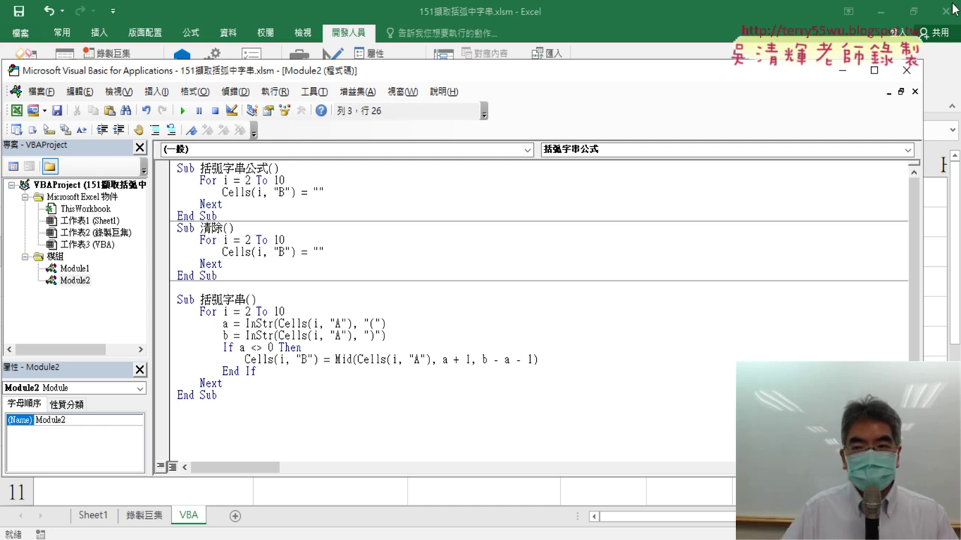
key(alt+F11)
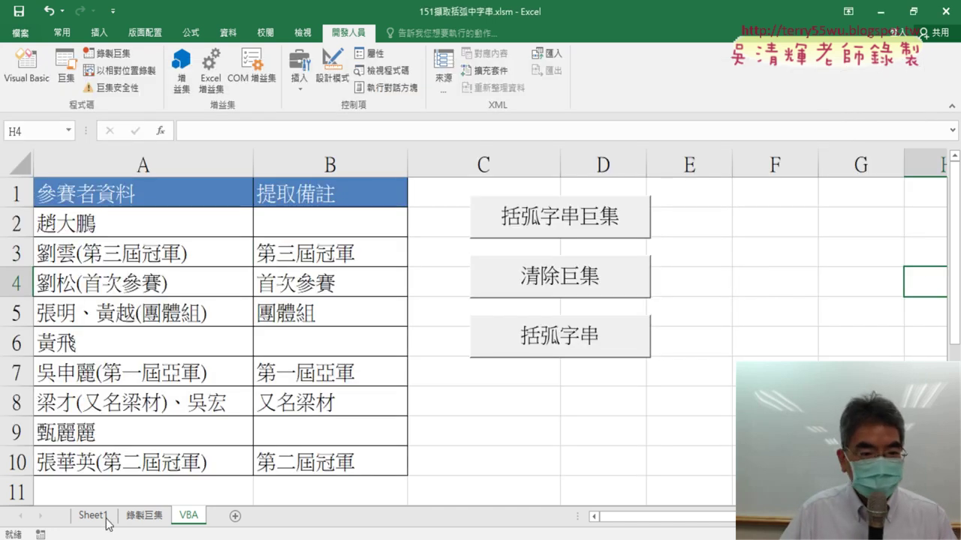
Select Sheet1 B2's IFERROR formula in the formula bar, then go back to the VBA editor.
click(95, 518)
click(338, 230)
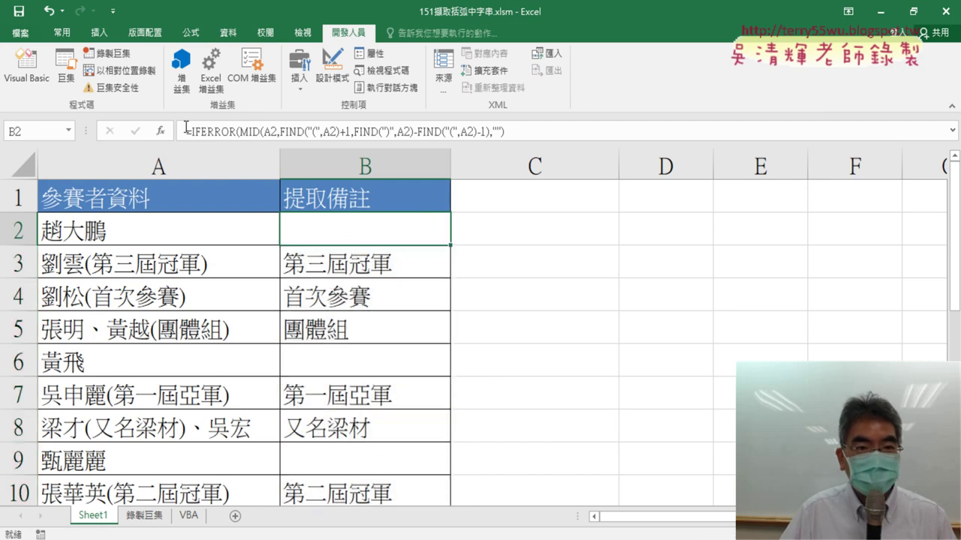
drag(186, 131, 505, 132)
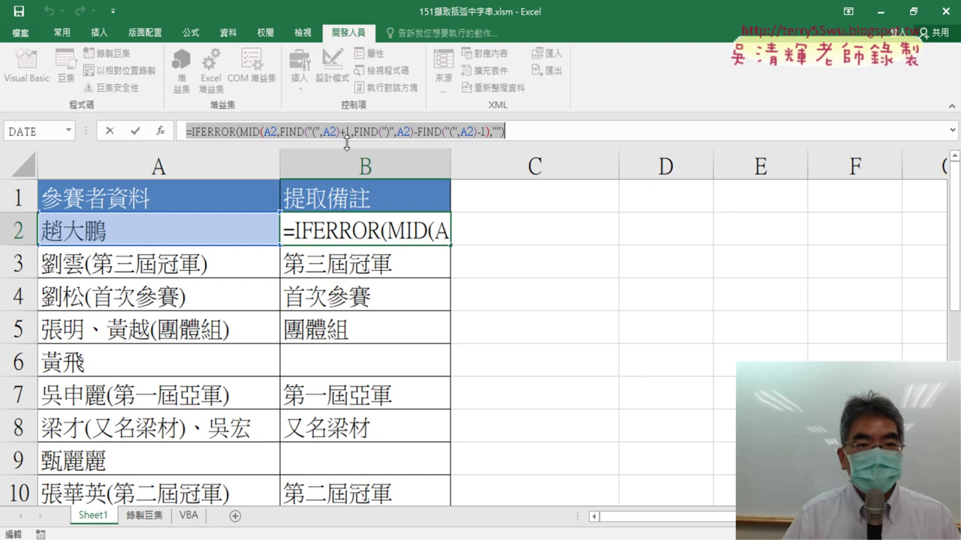
click(110, 132)
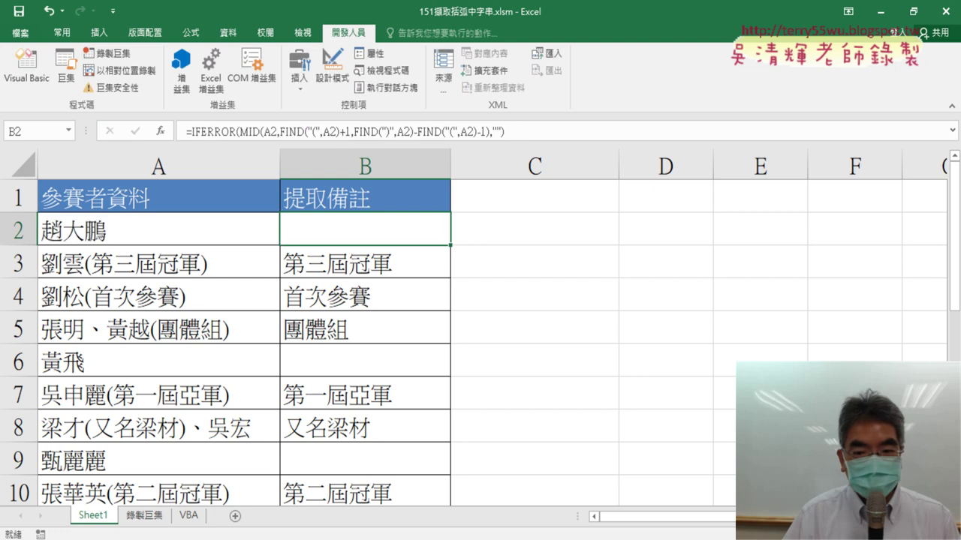
key(alt+F11)
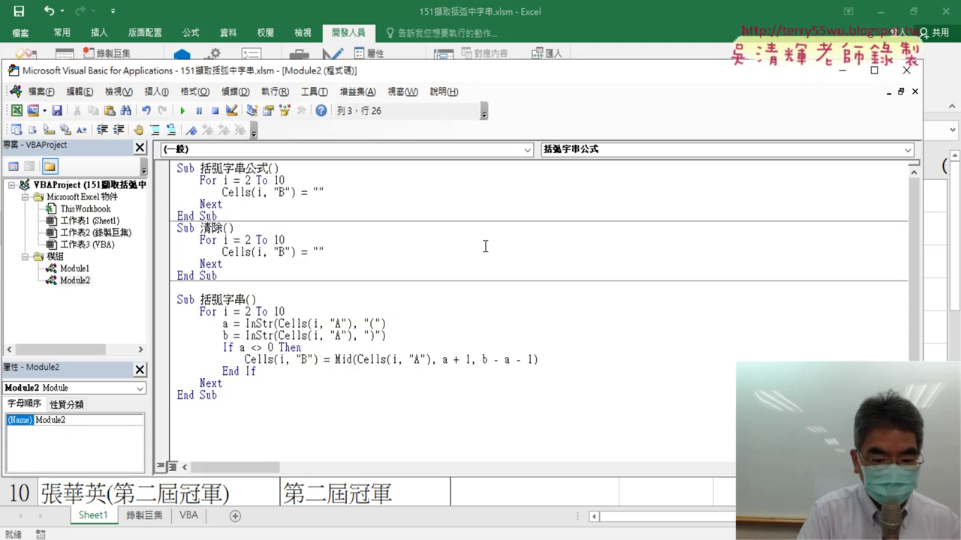
Paste the formula back into line 3 and rebuild the row reference after MID( as A" & i & ".
key(ctrl+v)
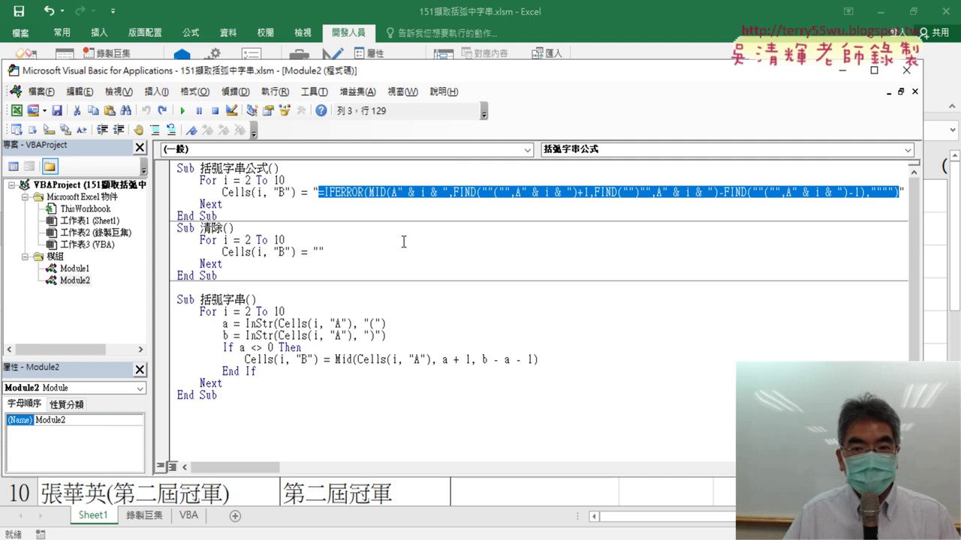
click(409, 208)
click(400, 191)
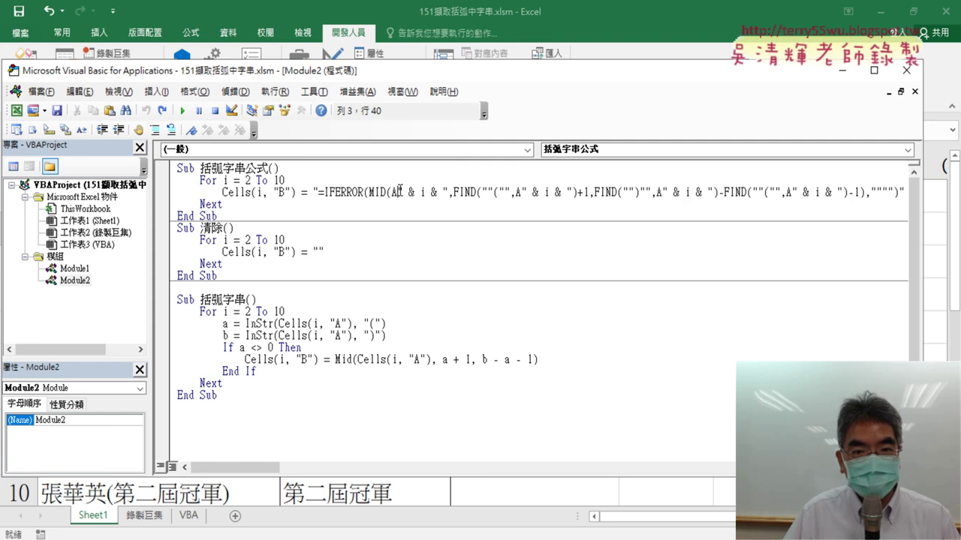
drag(398, 192, 451, 191)
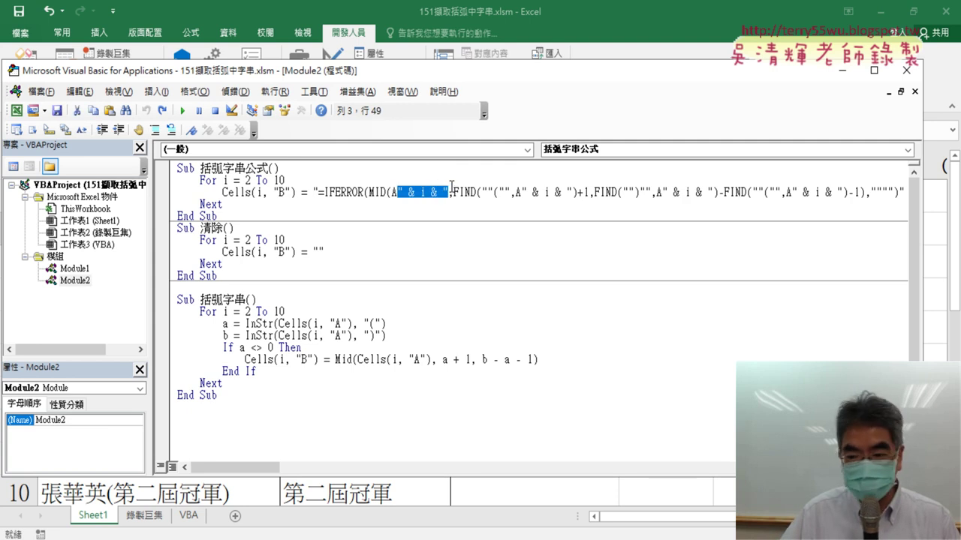
text(2)
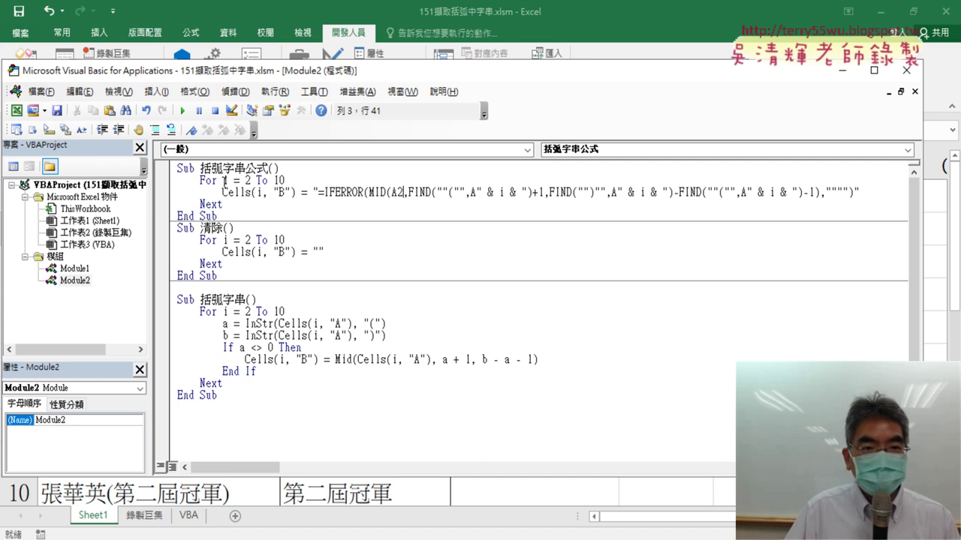
drag(397, 192, 404, 193)
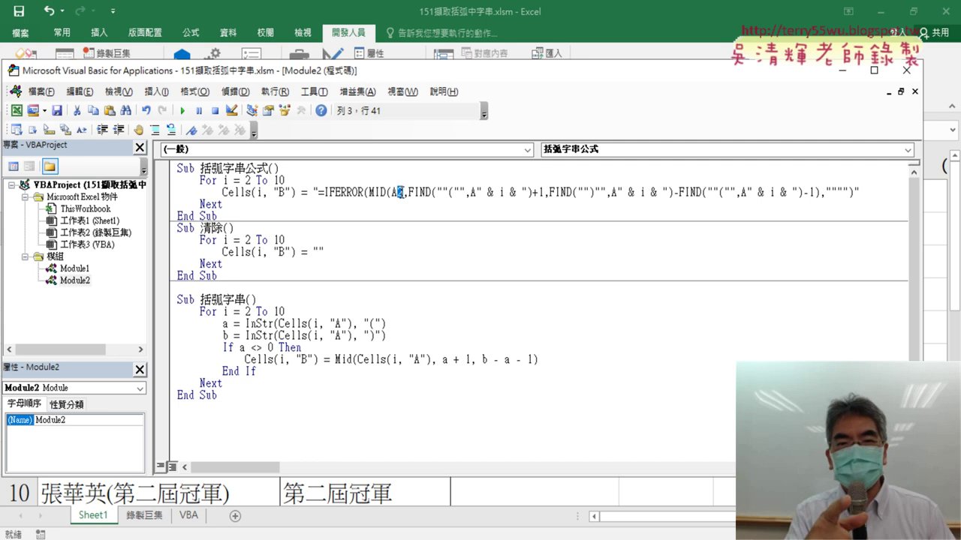
text(",A" )
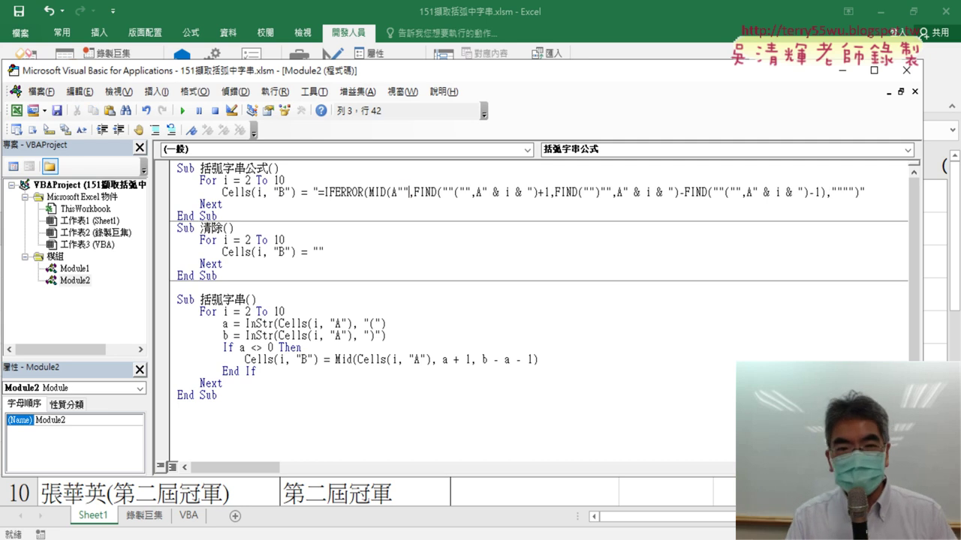
text(& )
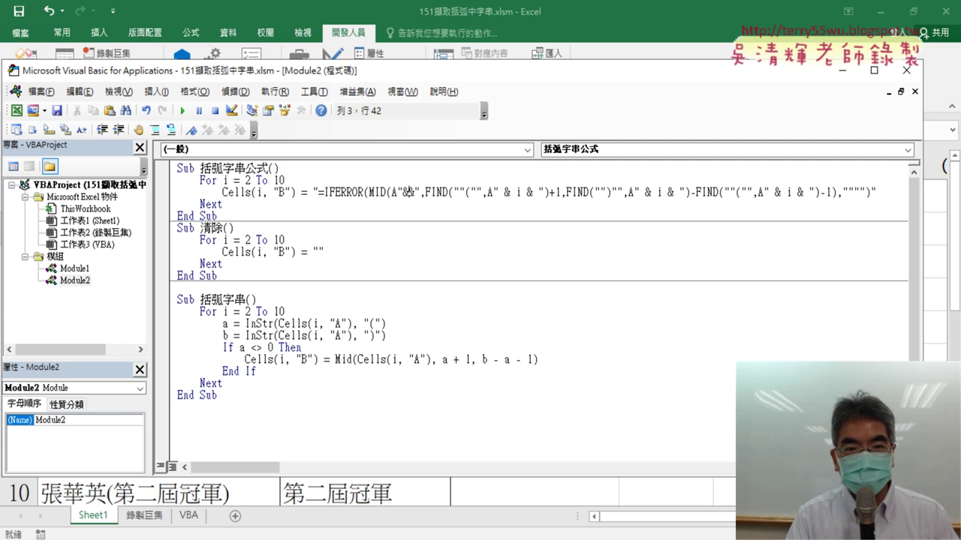
text(i)
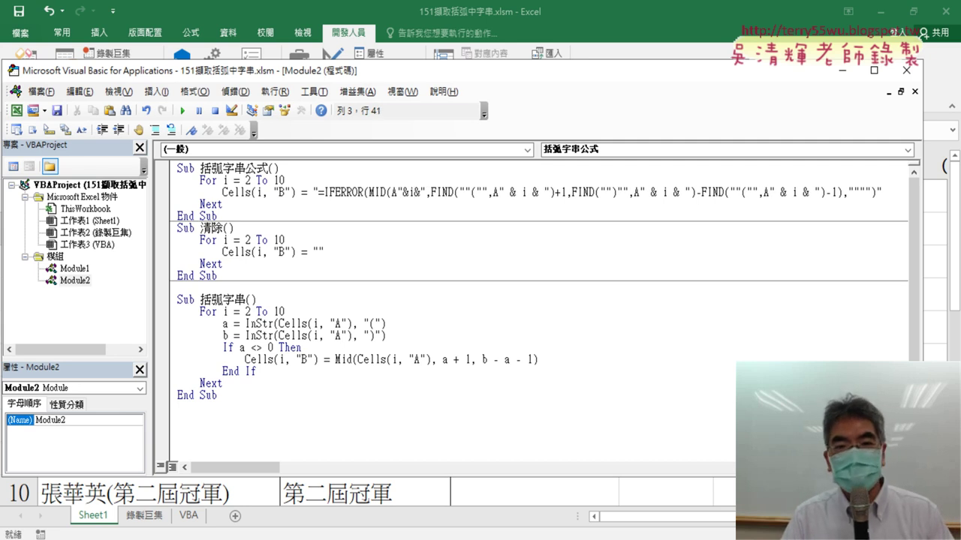
key(Right)
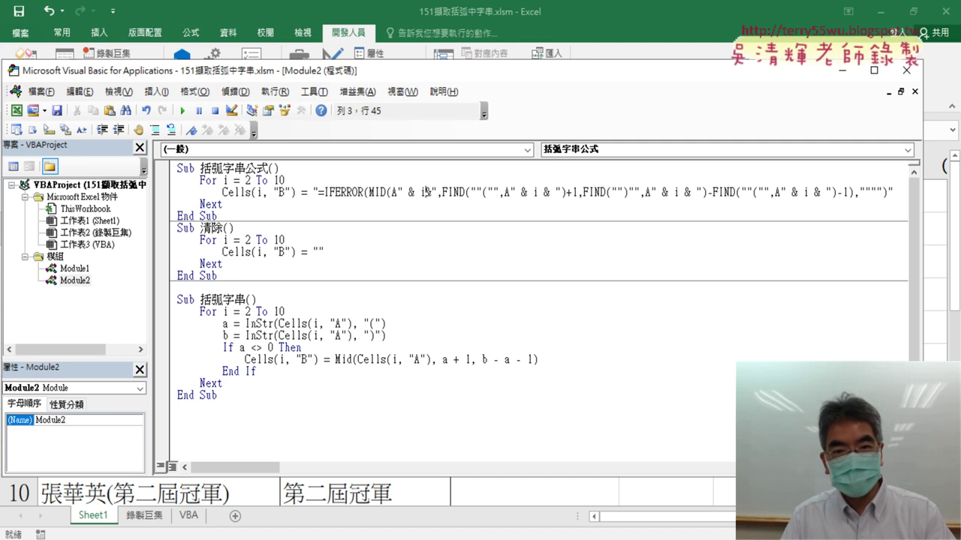
key(Right)
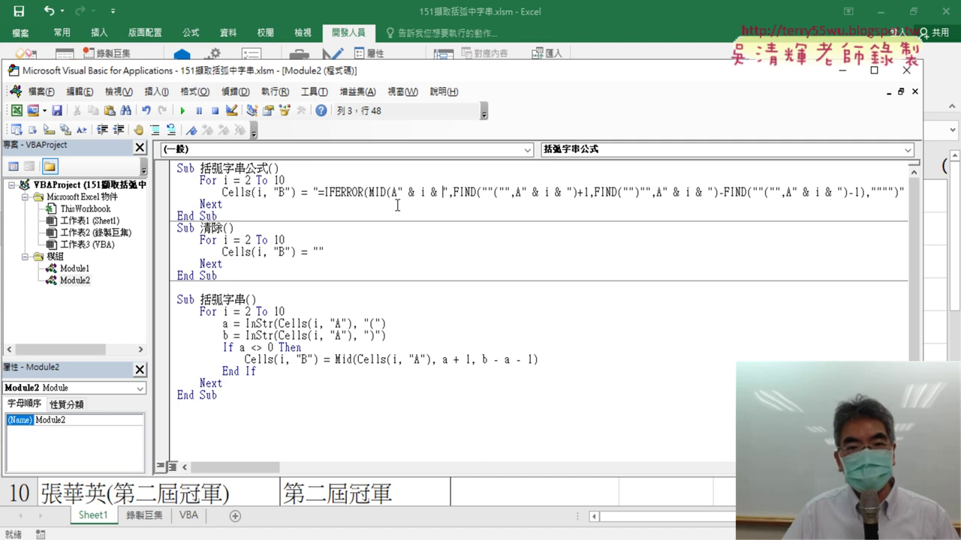
Move the editor to show B2's formula bar and annotate its link to the 括弧字串 macro code.
drag(396, 192, 447, 194)
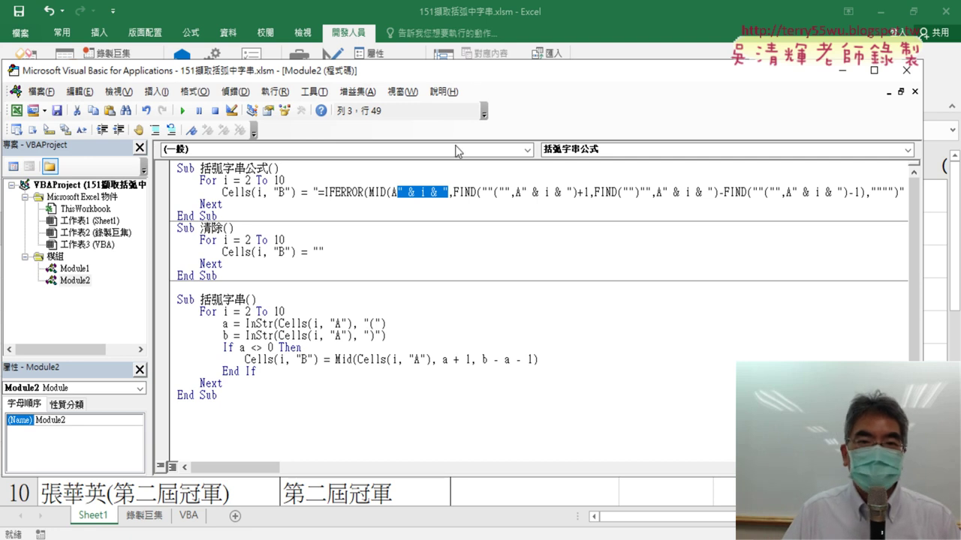
mouse_move(465, 72)
mouse_down()
mouse_move(676, 189)
mouse_move(531, 159)
mouse_up()
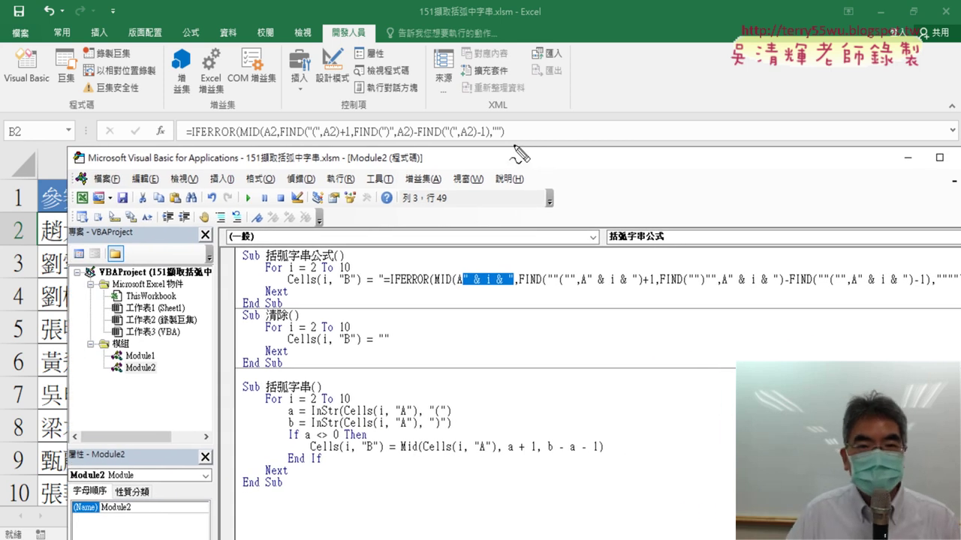
drag(513, 148, 528, 144)
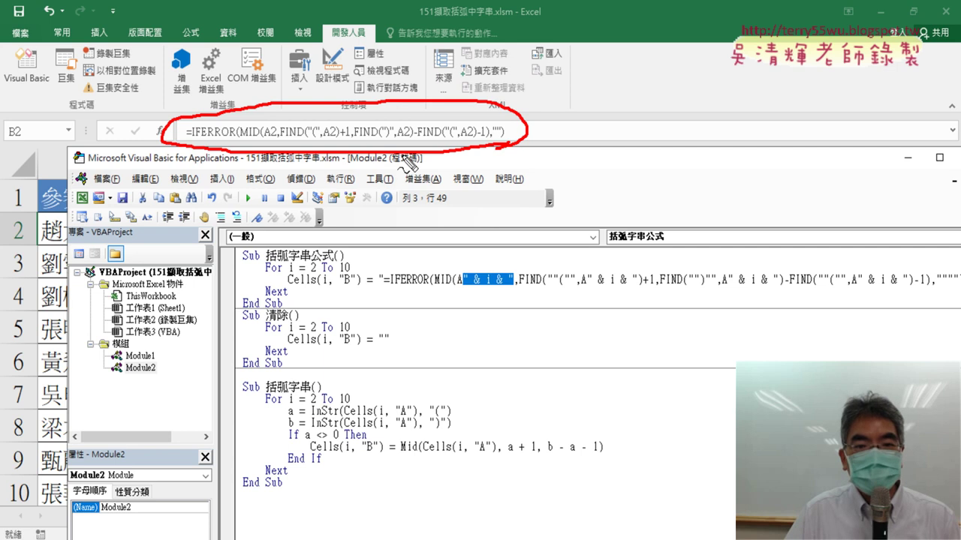
mouse_move(406, 161)
mouse_down()
mouse_move(398, 386)
mouse_move(430, 356)
mouse_up()
mouse_move(338, 504)
mouse_down()
mouse_move(659, 458)
mouse_move(341, 512)
mouse_up()
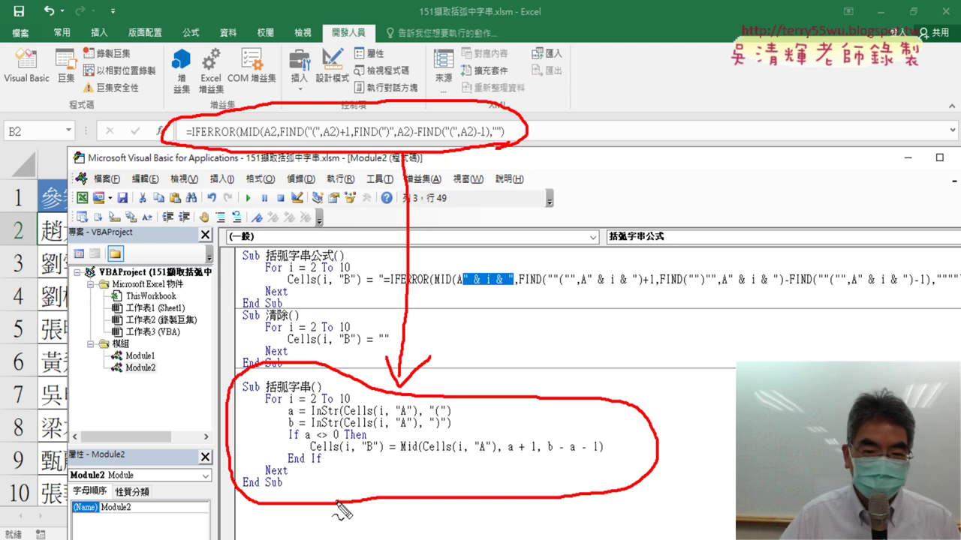
key(Escape)
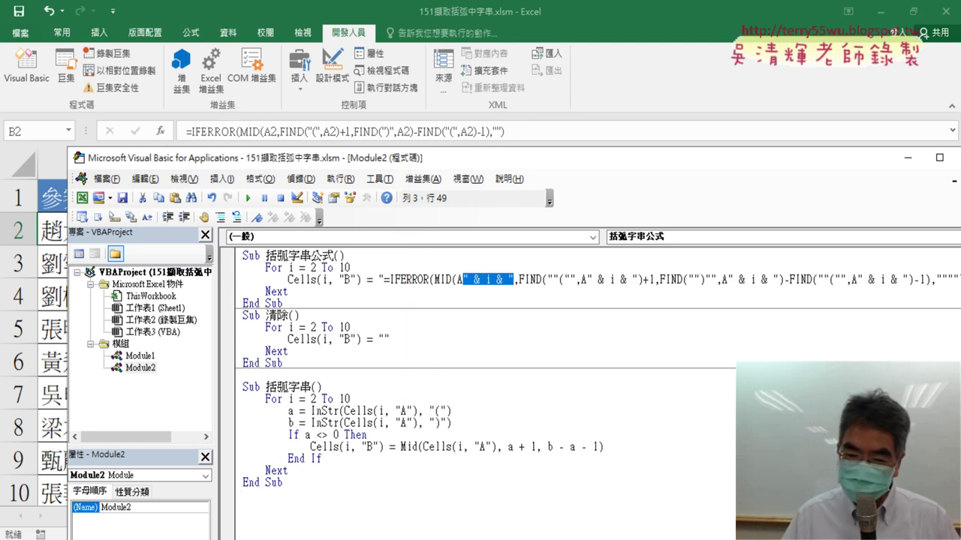
Stop broadcasting the screen to students, then return to the Module2 code.
key(alt+Tab)
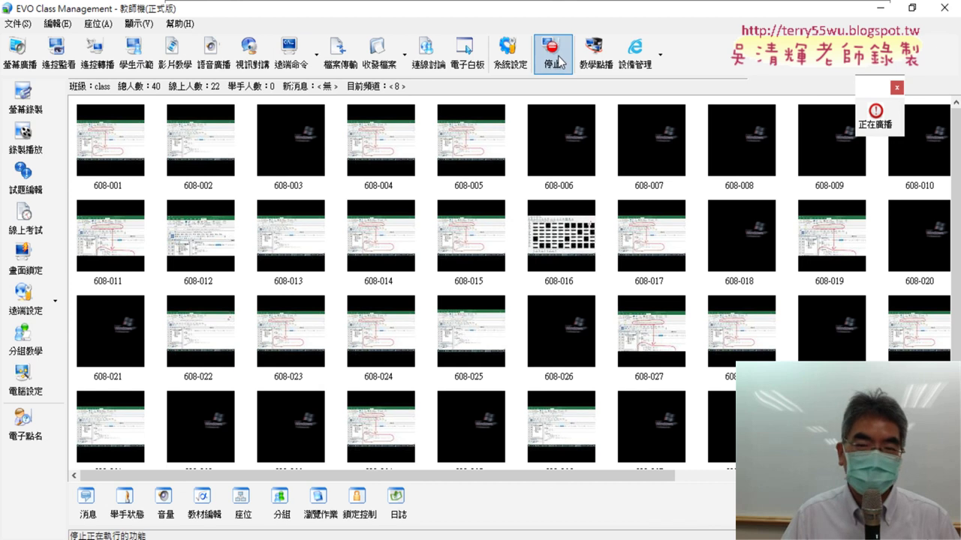
click(559, 62)
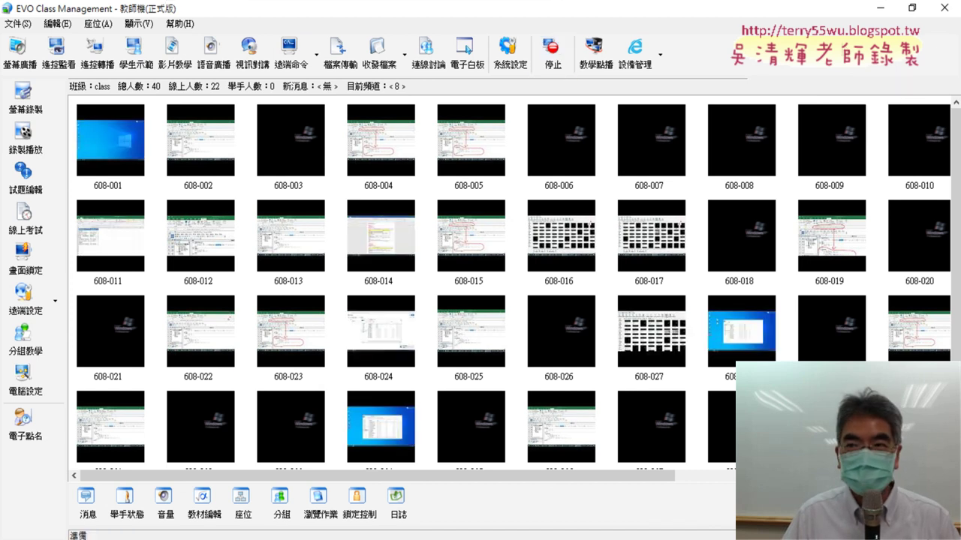
key(alt+Tab)
click(360, 364)
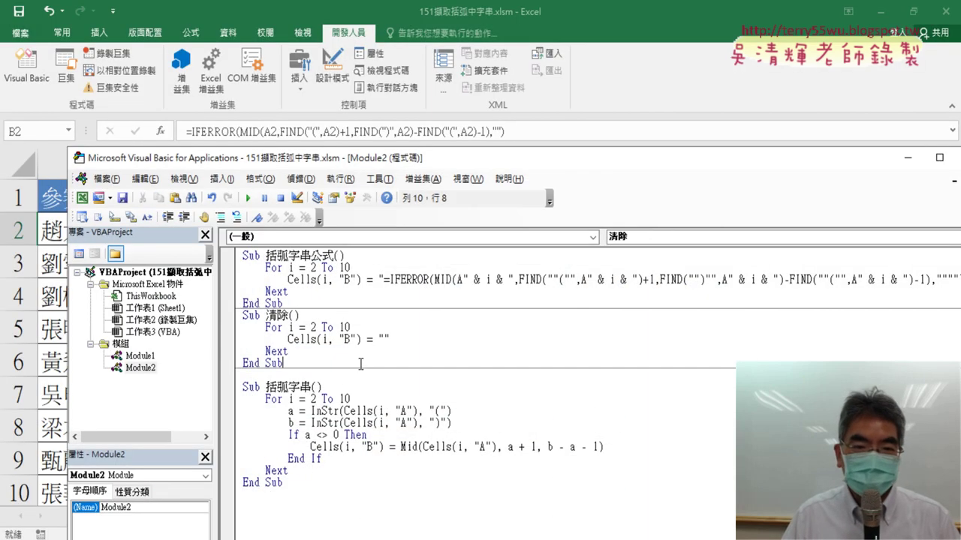
drag(417, 159, 417, 76)
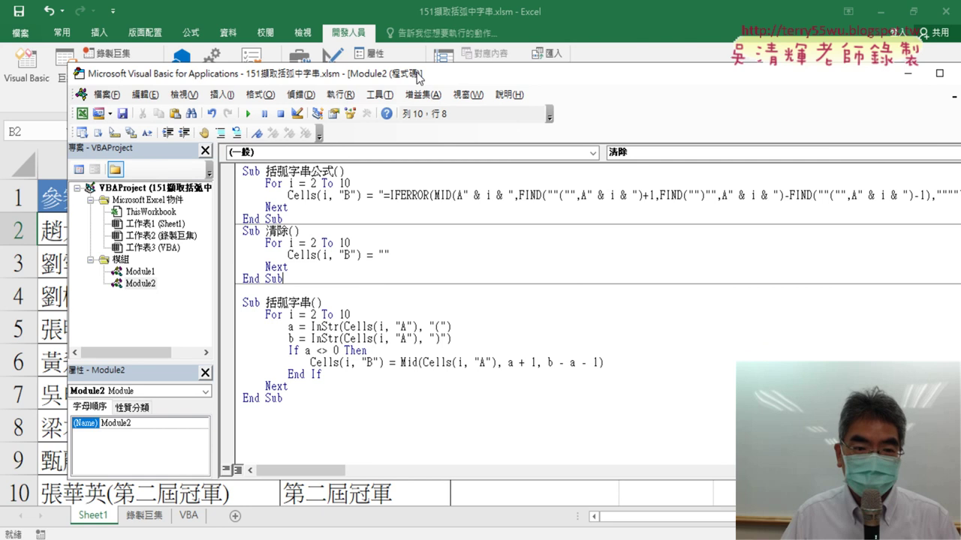